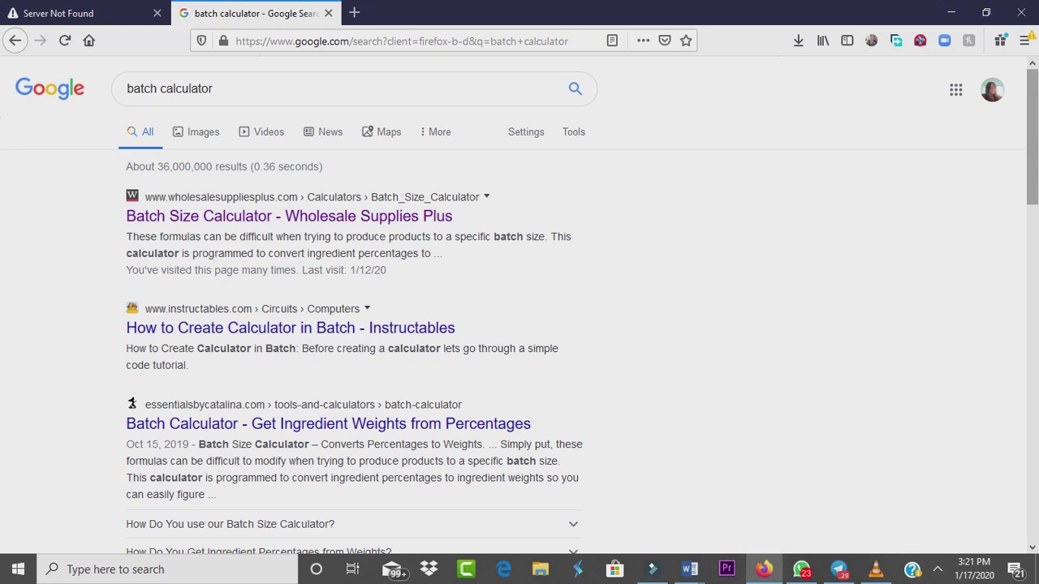
# - Open the Wholesale Supplies Plus Batch Size Calculator from the search results
pyautogui.scroll(-5, 519, 305)
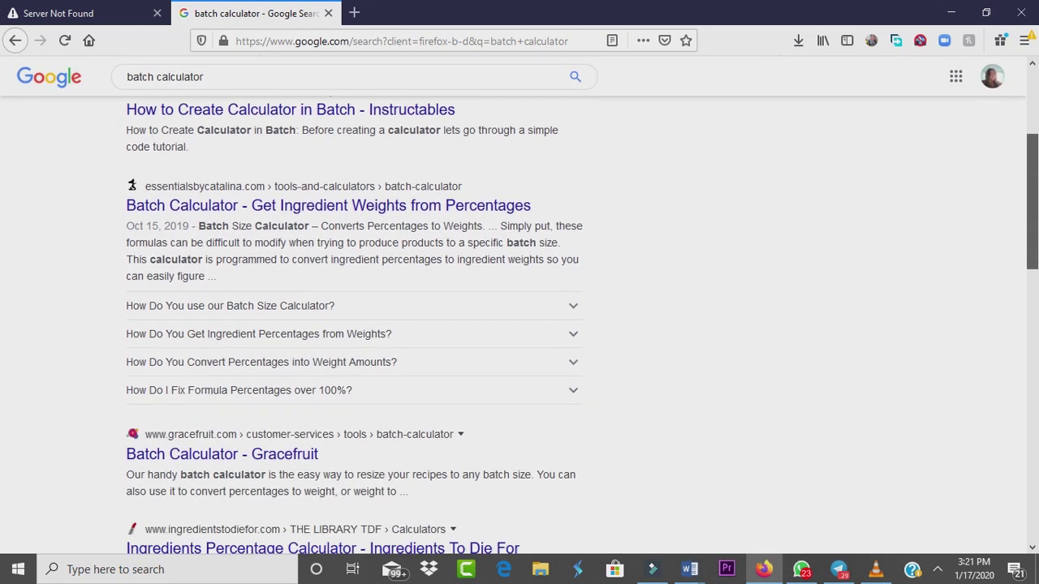
pyautogui.scroll(-3, 520, 305)
pyautogui.scroll(5, 520, 306)
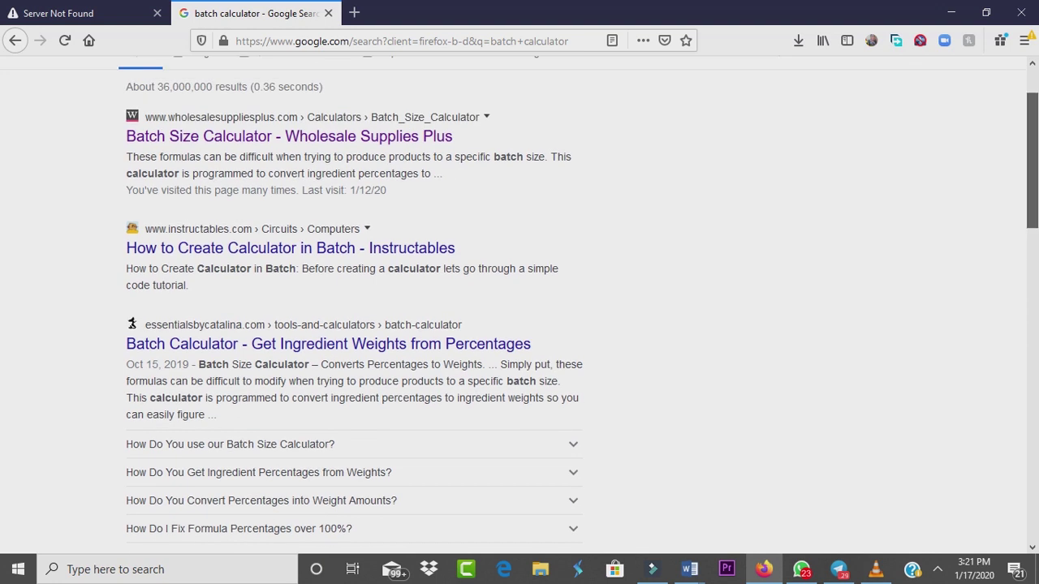
pyautogui.scroll(2, 520, 305)
pyautogui.scroll(1, 519, 305)
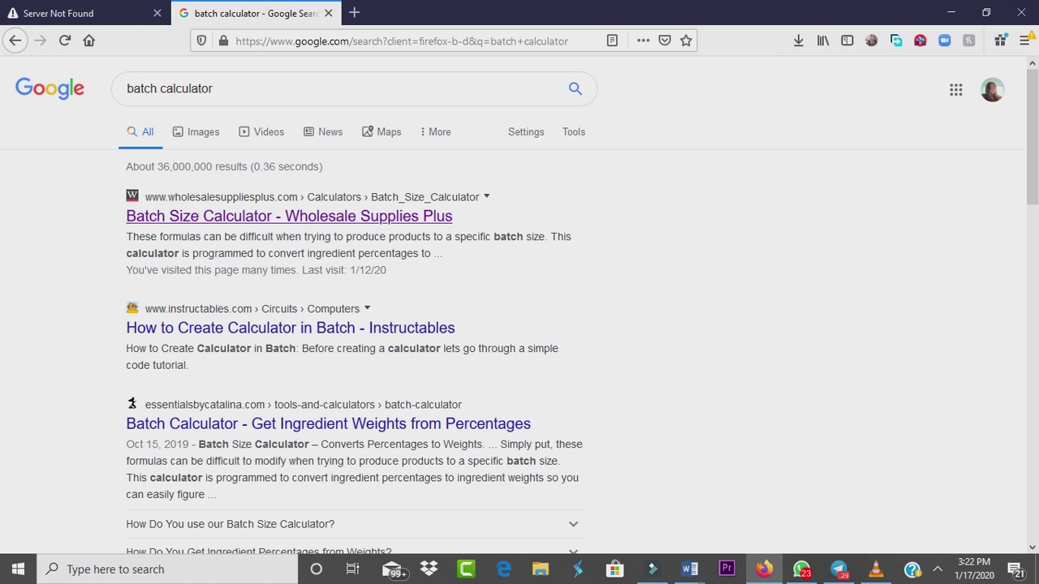
pyautogui.click(288, 216)
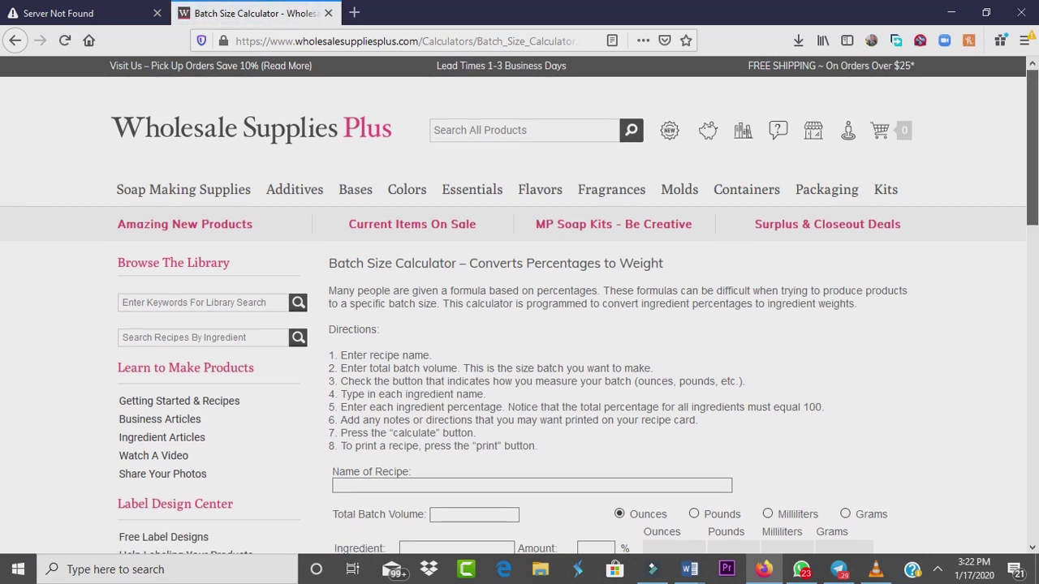
# - Examine the batch size calculator's directions and its recipe, volume, unit and ingredient fields
pyautogui.scroll(-5, 520, 305)
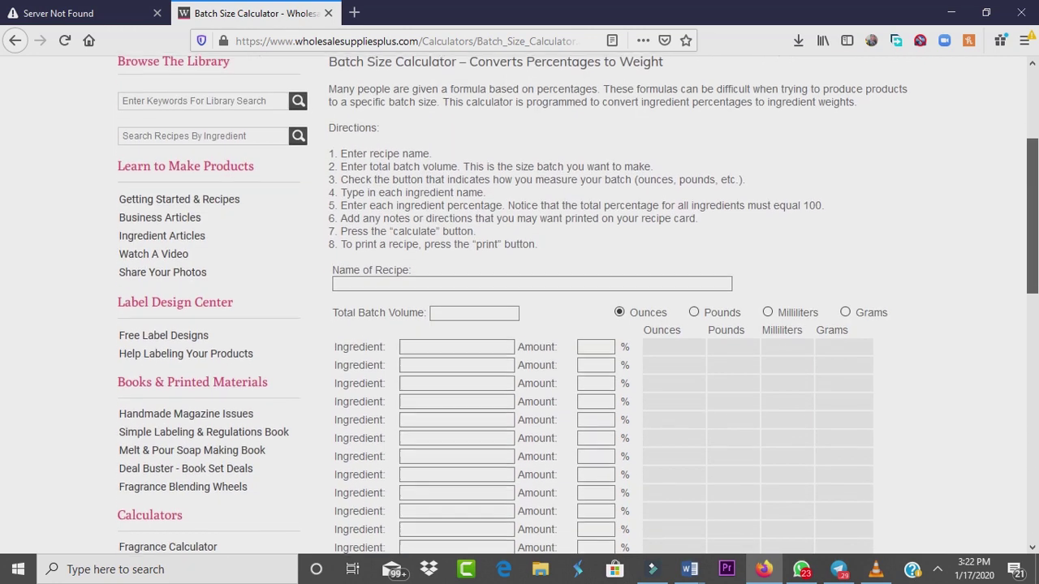
pyautogui.scroll(-2, 520, 305)
pyautogui.scroll(3, 520, 305)
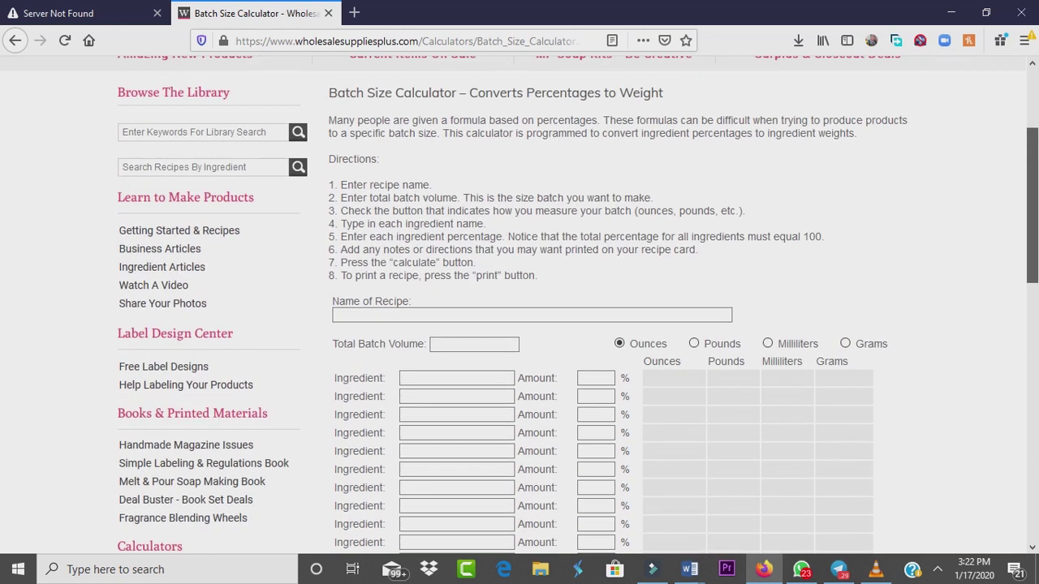
pyautogui.scroll(-1, 520, 305)
pyautogui.scroll(2, 520, 305)
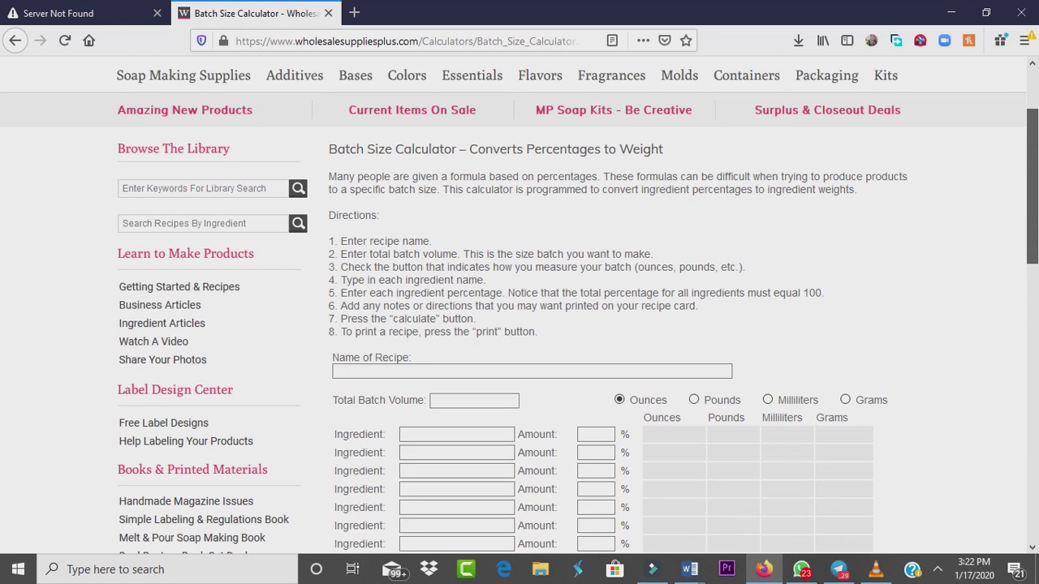
pyautogui.scroll(3, 520, 306)
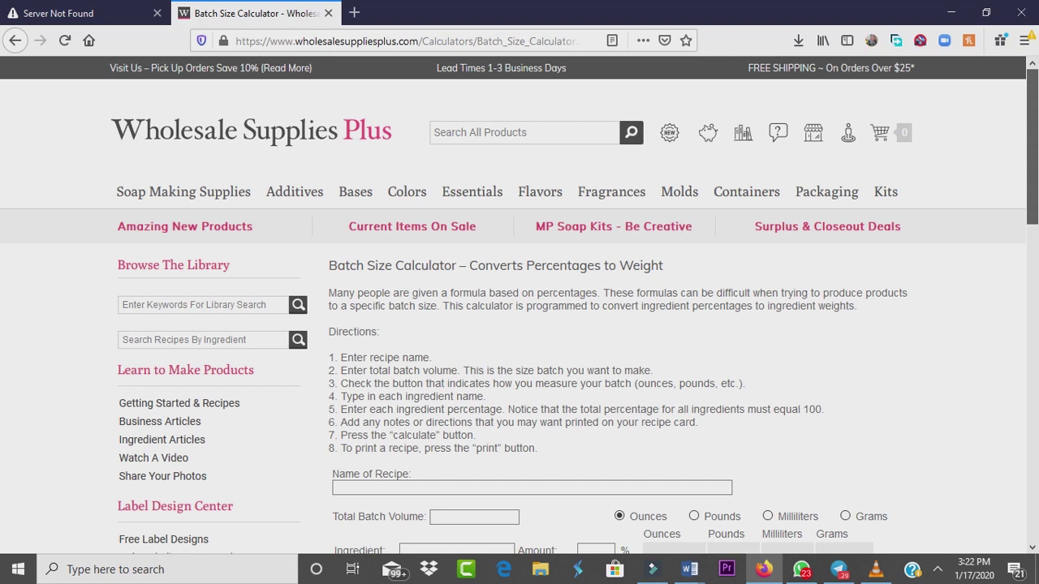
pyautogui.scroll(-2, 519, 305)
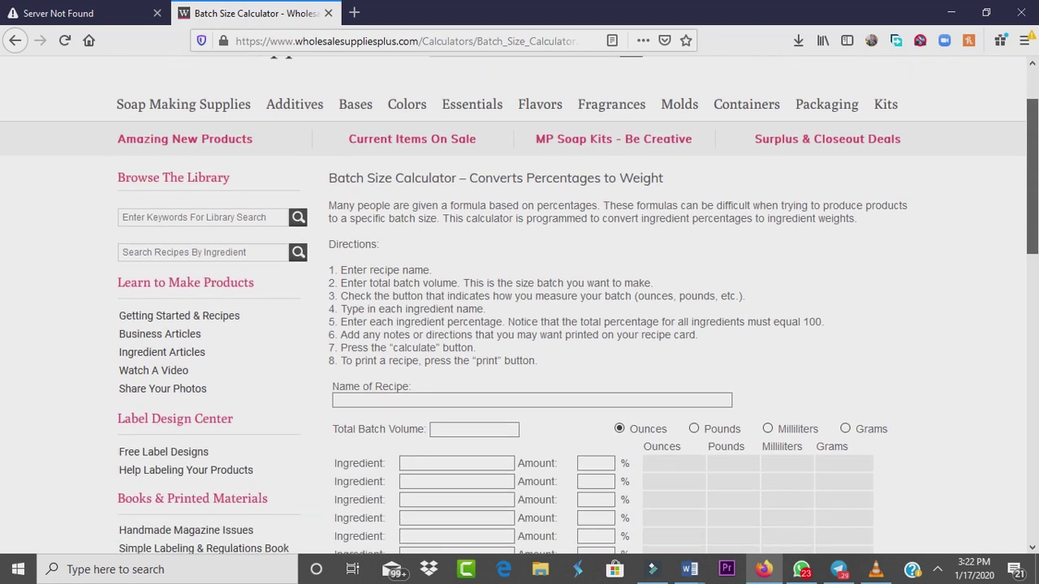
pyautogui.scroll(-4, 520, 305)
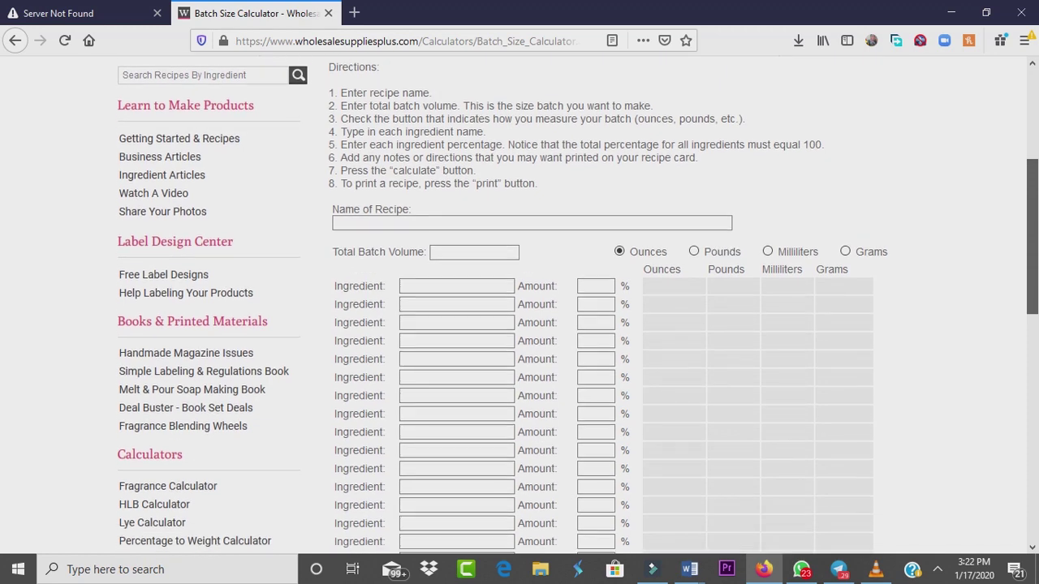
pyautogui.scroll(1, 519, 305)
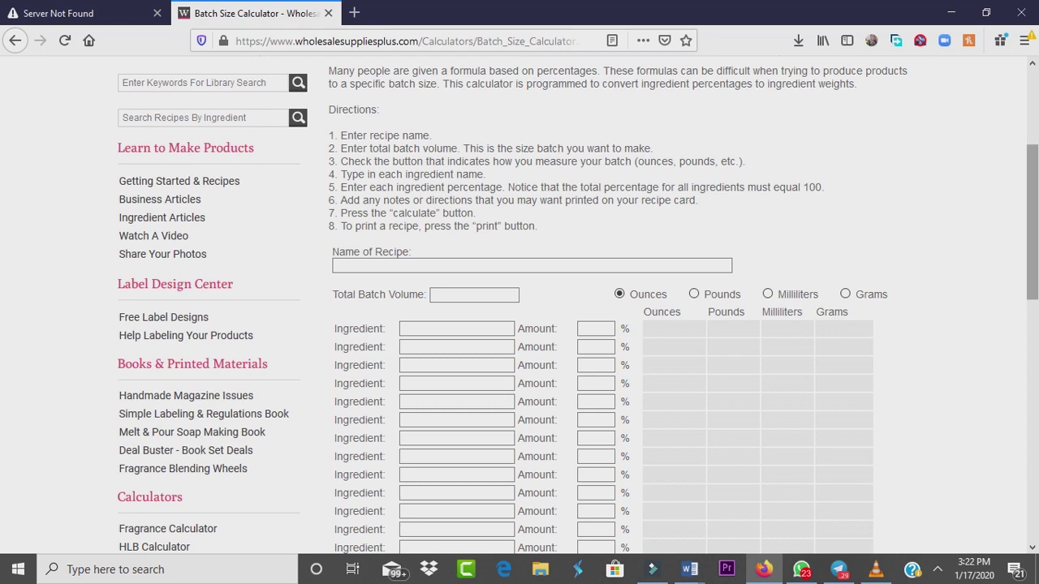
pyautogui.scroll(-2, 578, 305)
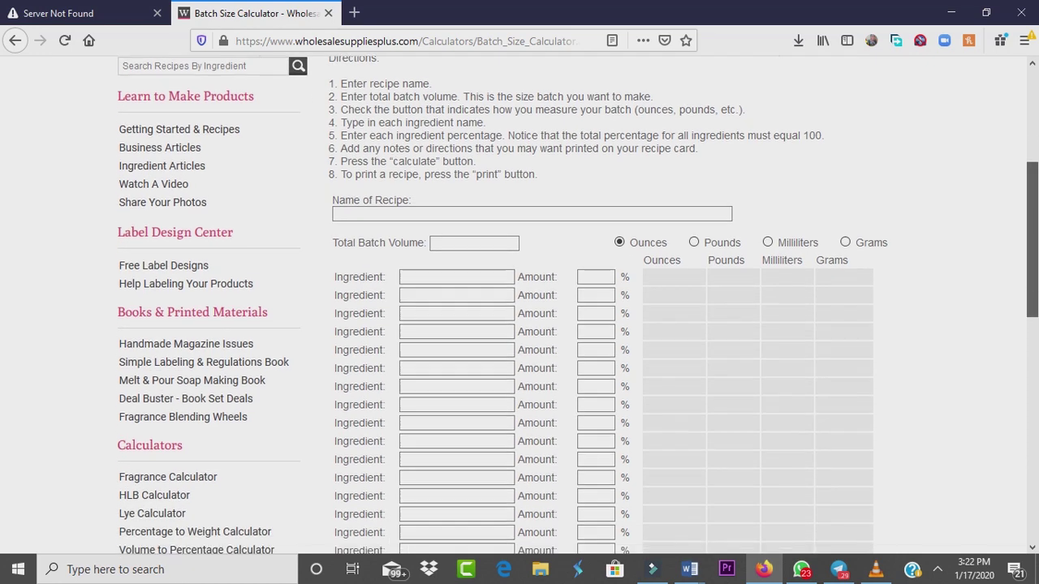
# - Name the recipe "shea lotion"
pyautogui.click(532, 196)
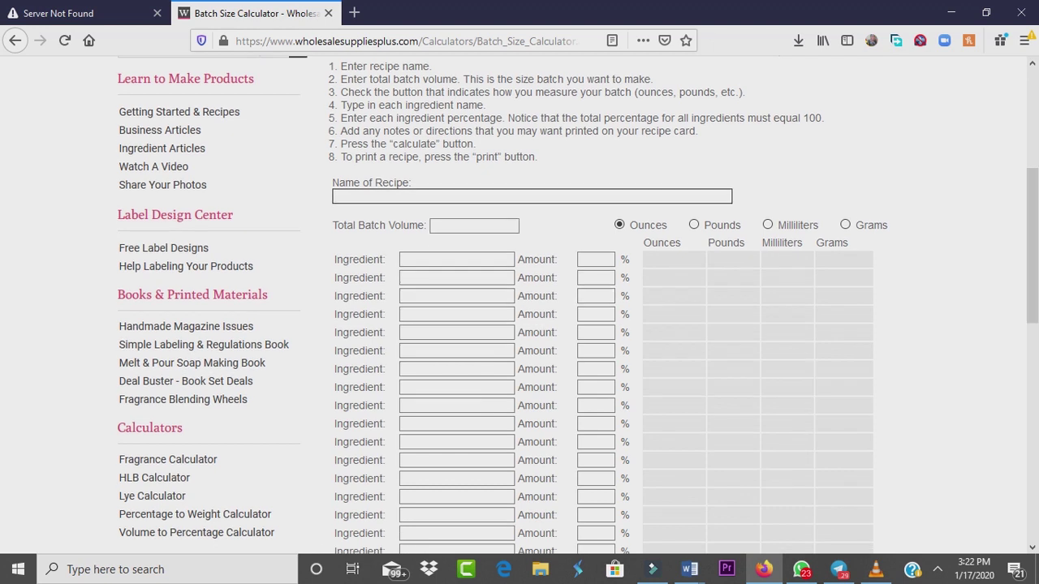
pyautogui.write('sh')
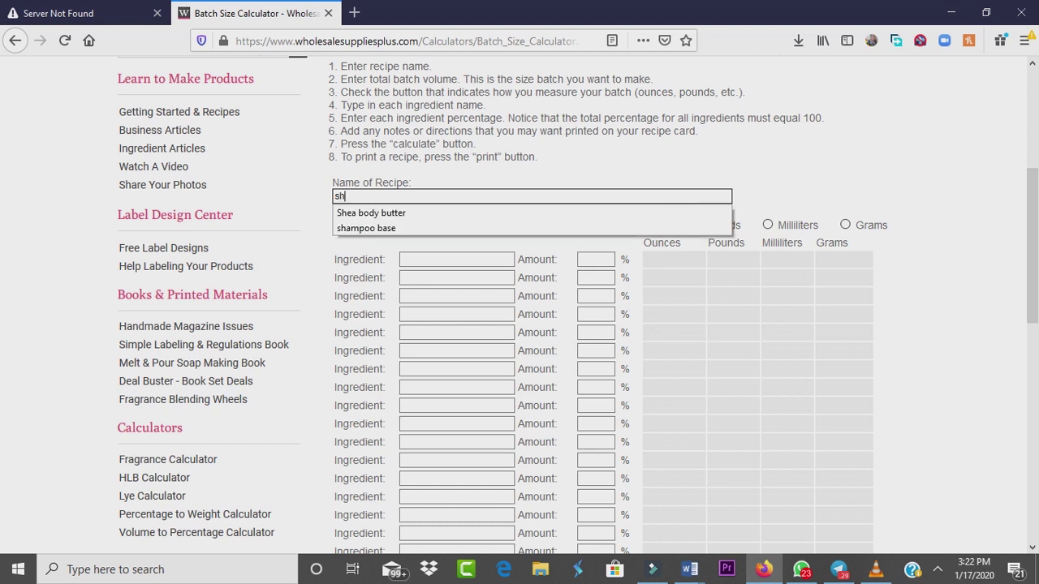
pyautogui.write('ea ')
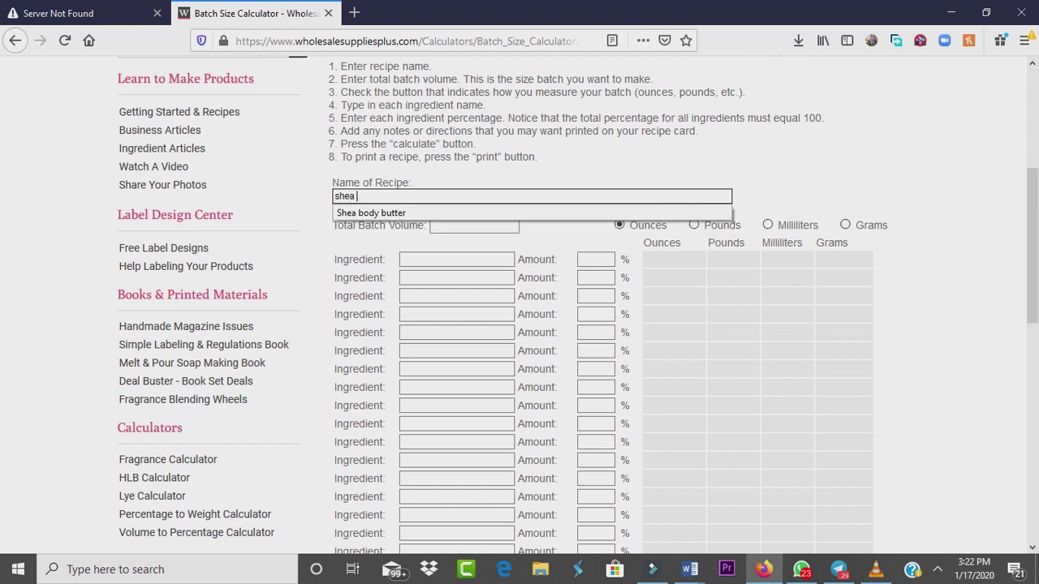
pyautogui.write('lotion')
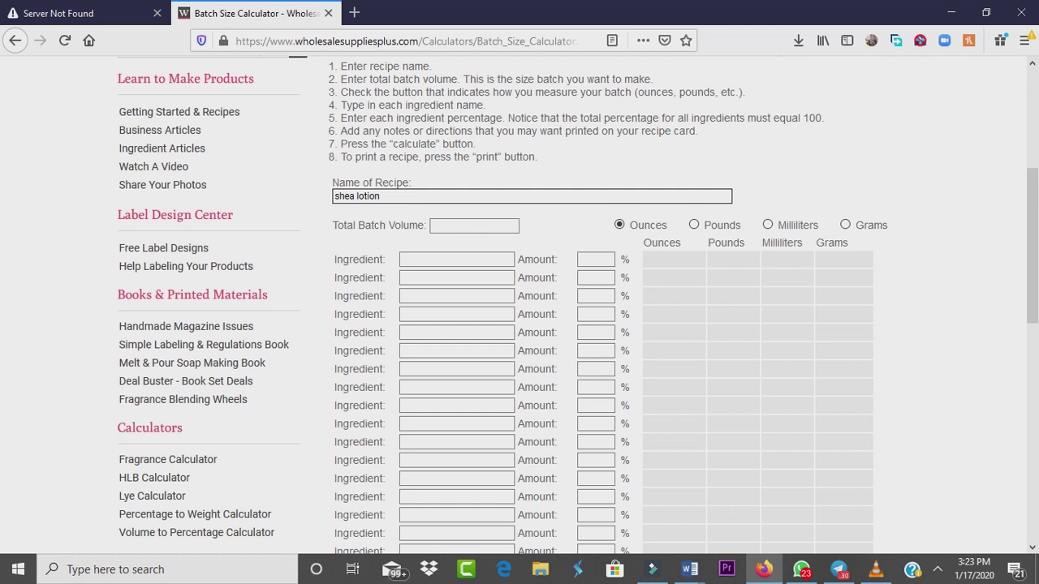
# - Set the total batch volume to 500 and choose Grams as the measuring unit
pyautogui.click(474, 225)
pyautogui.press('Tab')
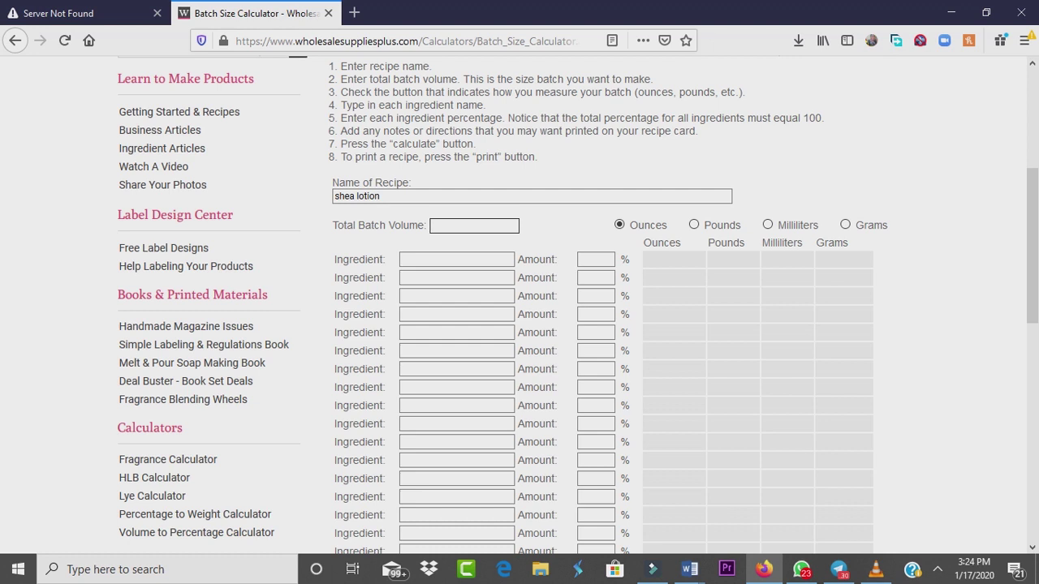
pyautogui.write('500')
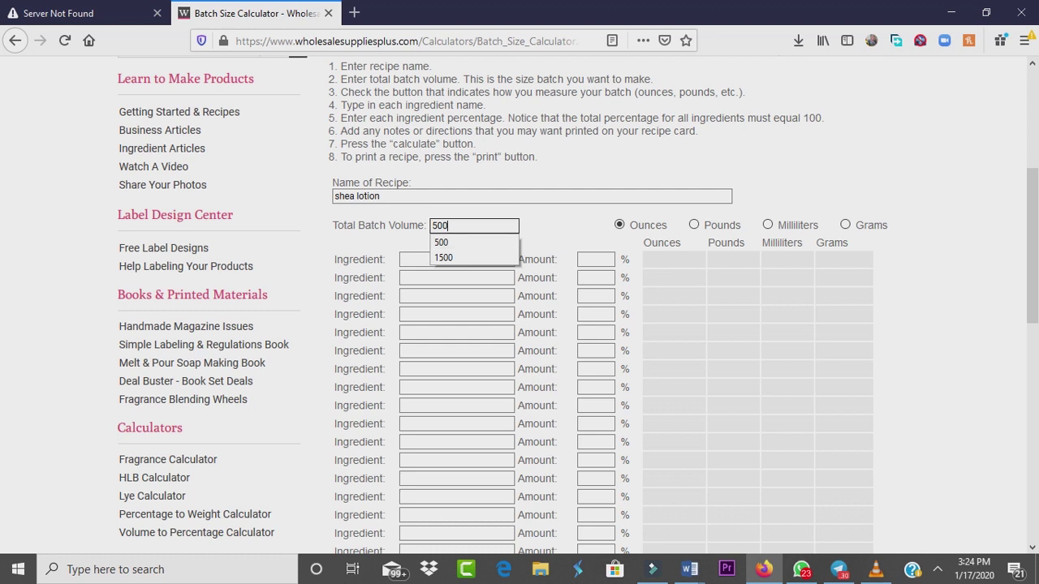
pyautogui.press('Escape')
pyautogui.press('Tab')
pyautogui.press('Tab')
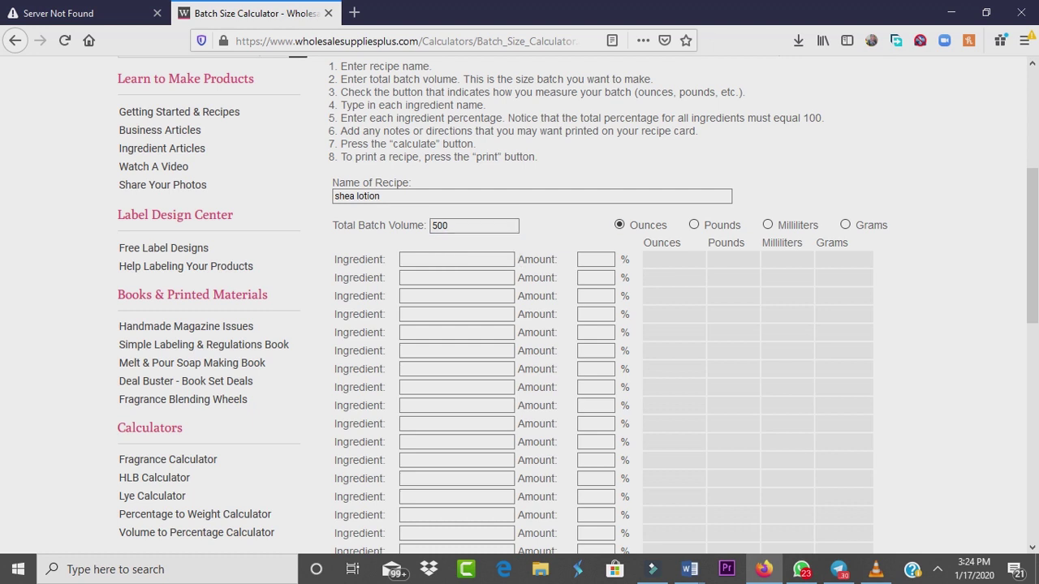
pyautogui.press('Tab')
pyautogui.click(845, 225)
# - Enter shea, coconut oil and carrot seed oil as the first three ingredients
pyautogui.click(457, 259)
pyautogui.write('shea')
pyautogui.click(456, 278)
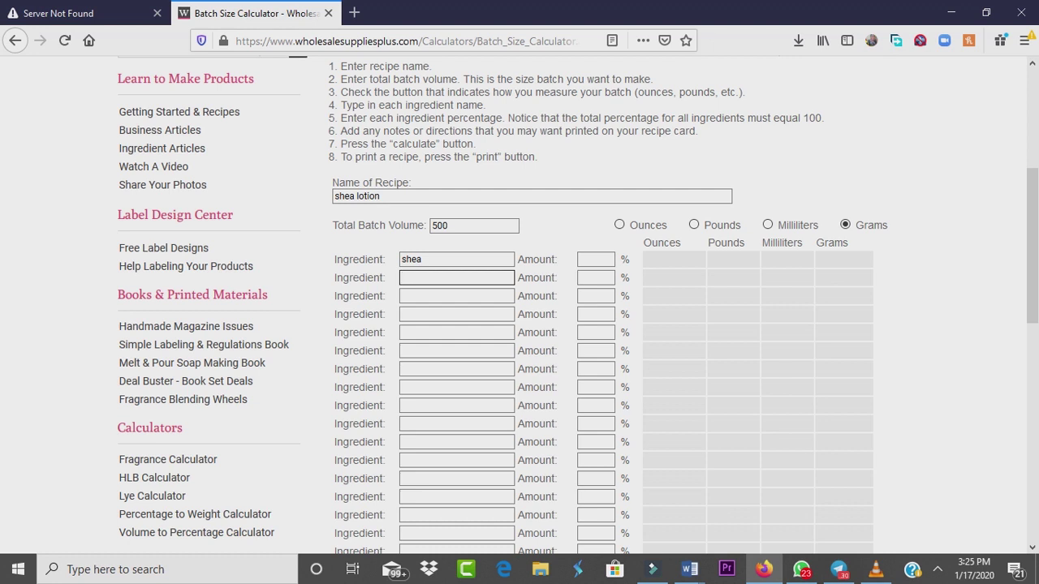
pyautogui.write('coconut oil')
pyautogui.click(457, 296)
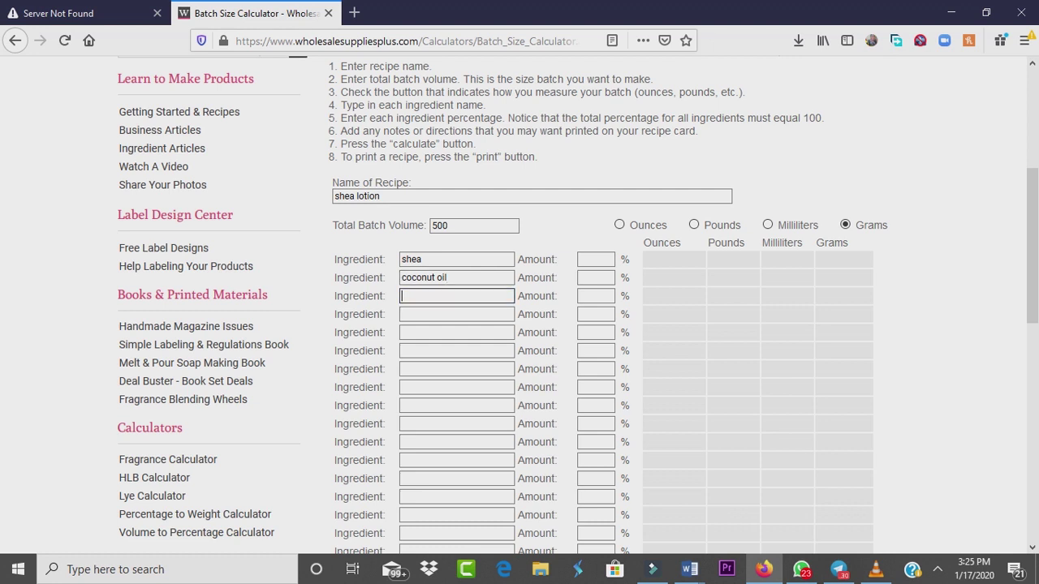
pyautogui.write('carrot seed oil')
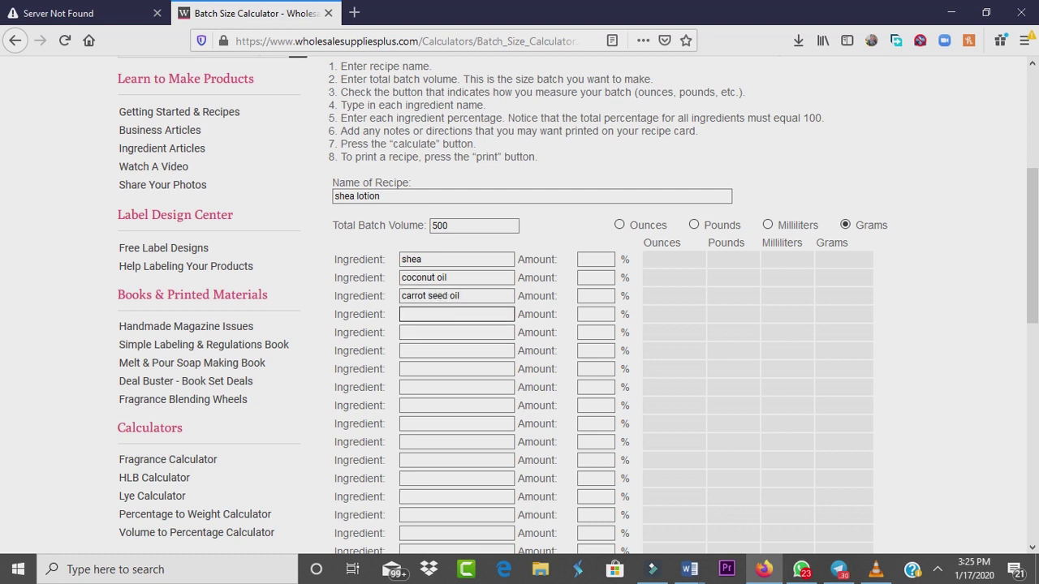
# - Enter avocado oil, cocoa butter and ewax as the fourth to sixth ingredients
pyautogui.click(455, 314)
pyautogui.write('av')
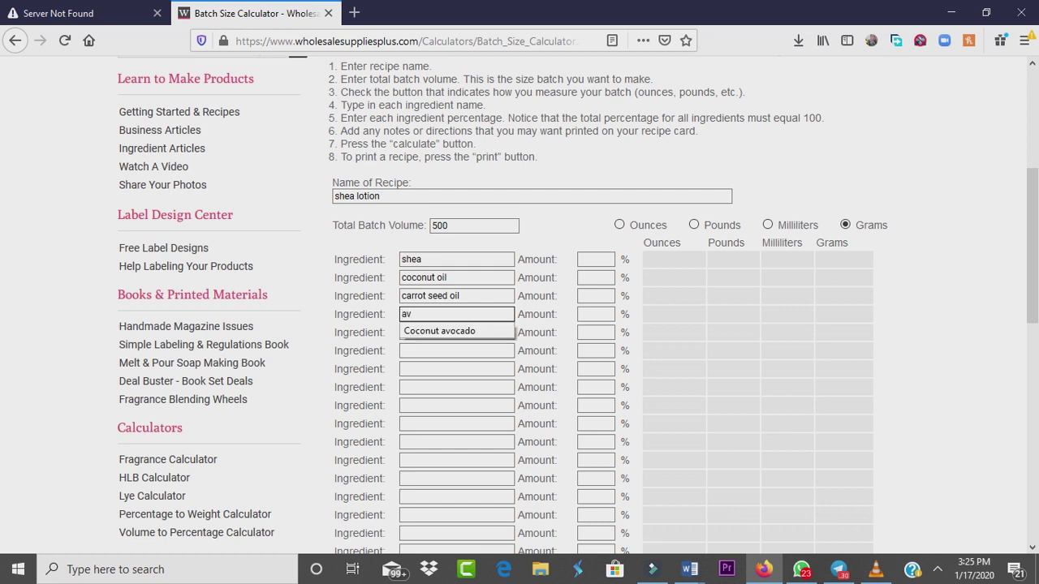
pyautogui.write('ocado oil')
pyautogui.click(456, 332)
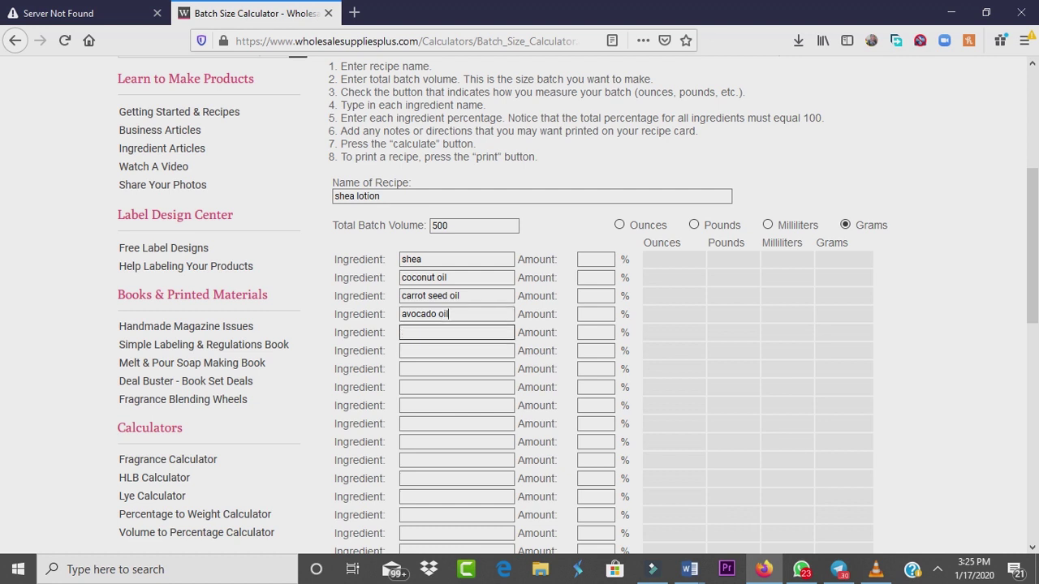
pyautogui.write('cocoa butter')
pyautogui.click(454, 350)
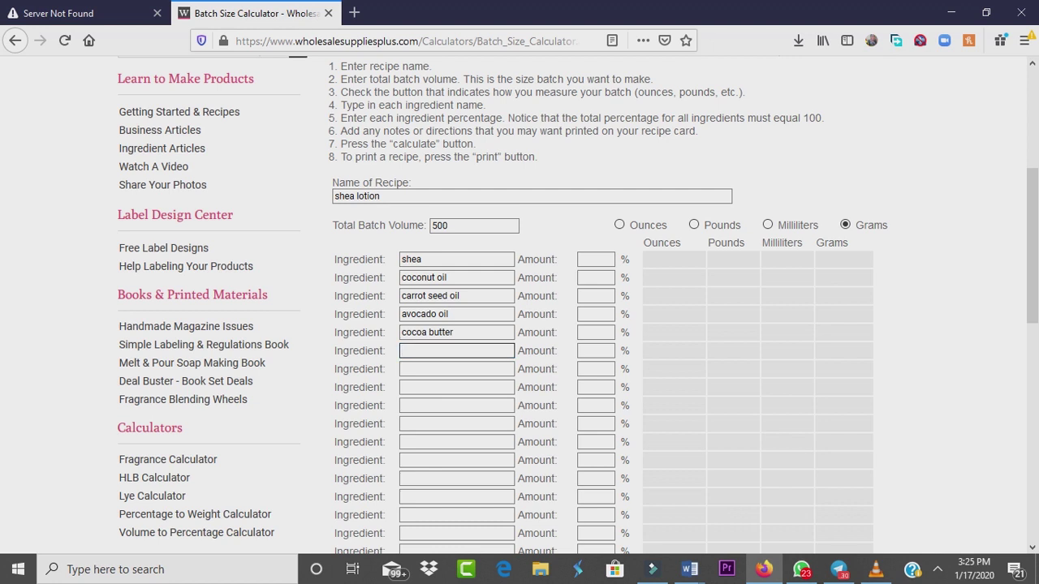
pyautogui.write('ewax')
# - Enter cucumber hydrosol, preservative and lemon fragrance oil as the seventh to ninth ingredients
pyautogui.click(455, 369)
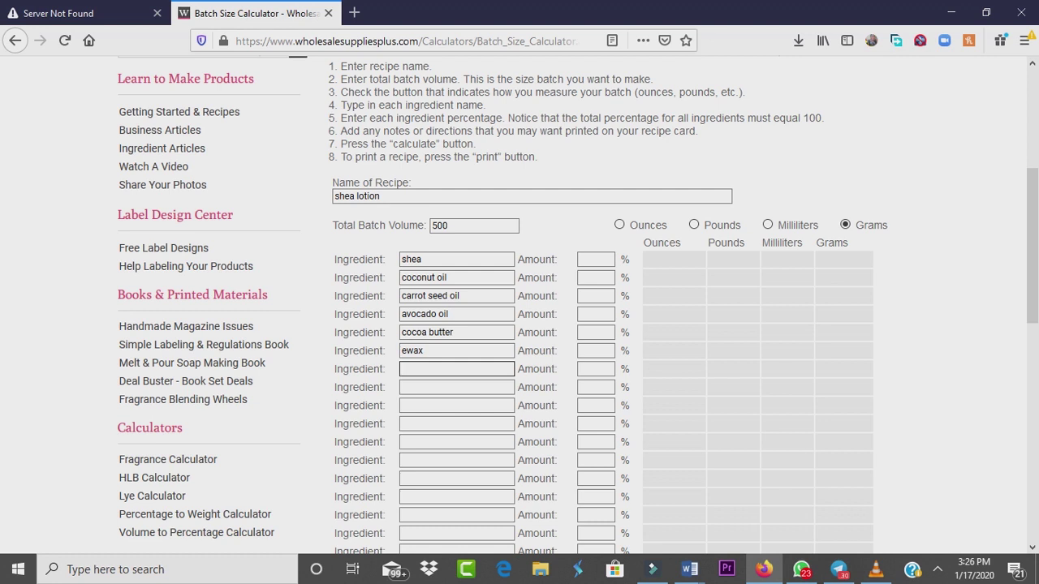
pyautogui.write('cucumber hydrosol')
pyautogui.press('Tab')
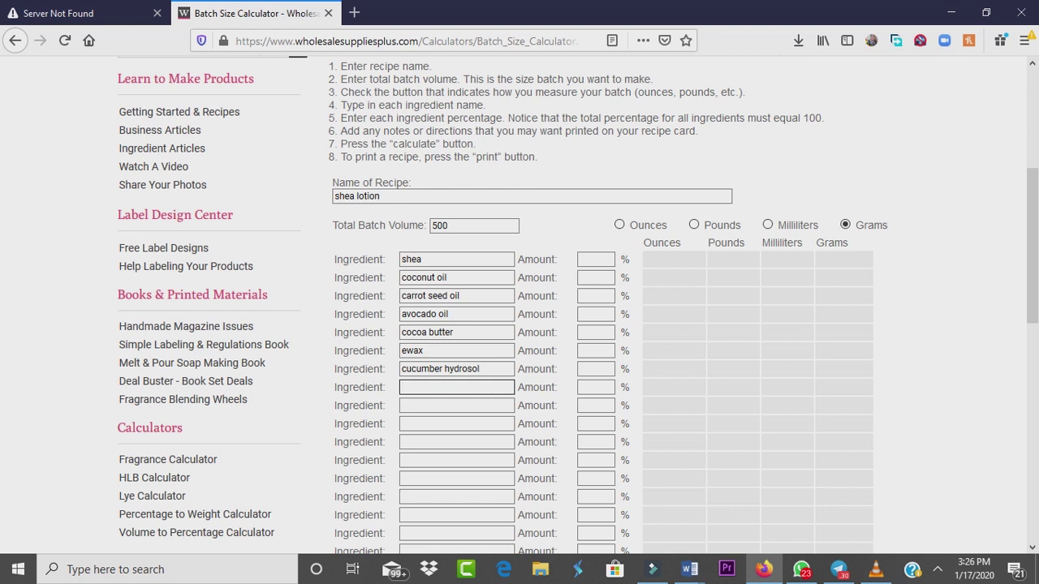
pyautogui.write('preservative')
pyautogui.click(457, 405)
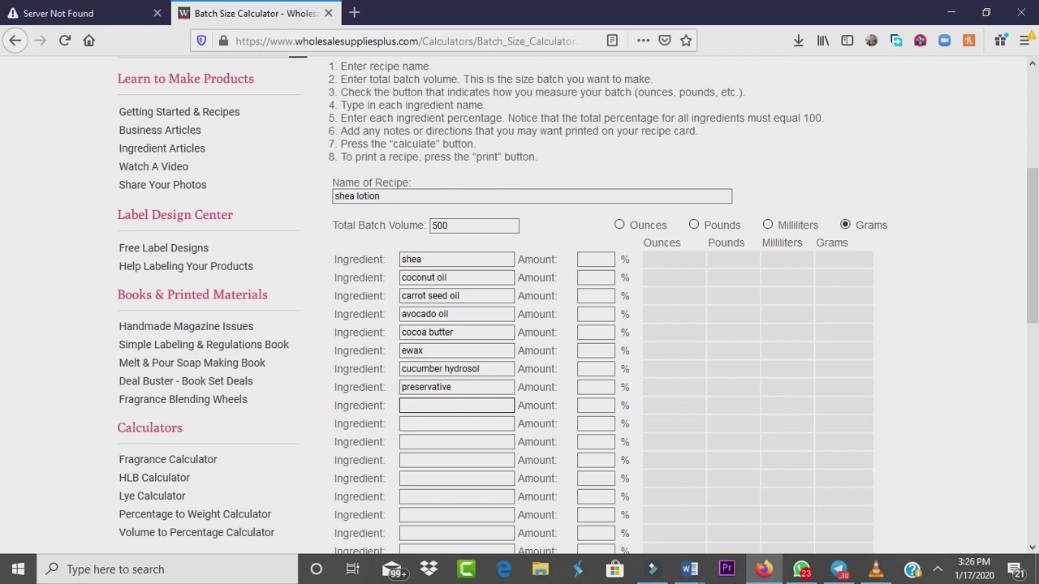
pyautogui.write('lemon fragrance oil')
# - Enter vegetable glycerin and vitamin E as the tenth and eleventh ingredients
pyautogui.click(455, 423)
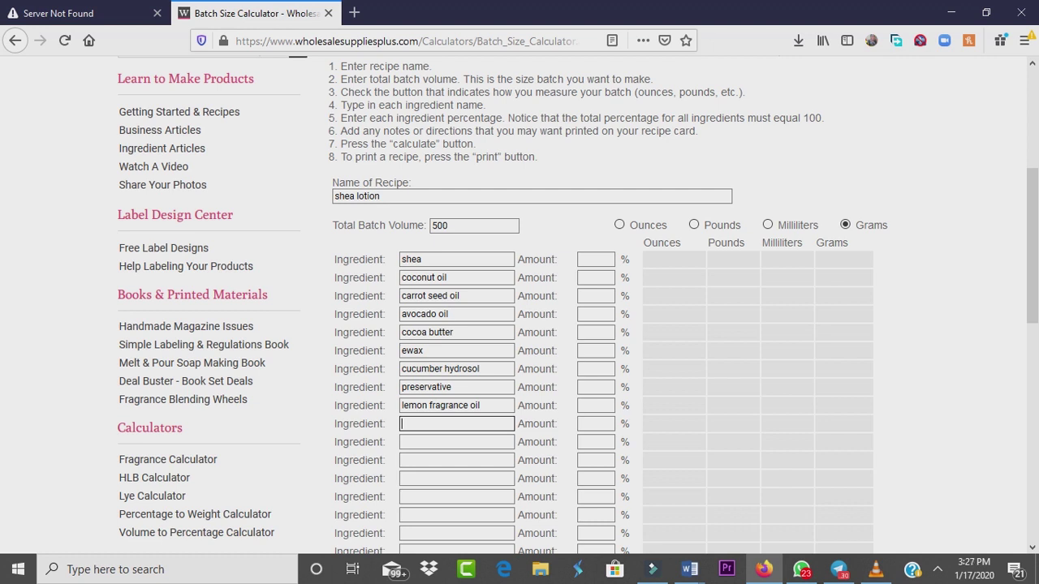
pyautogui.click(454, 388)
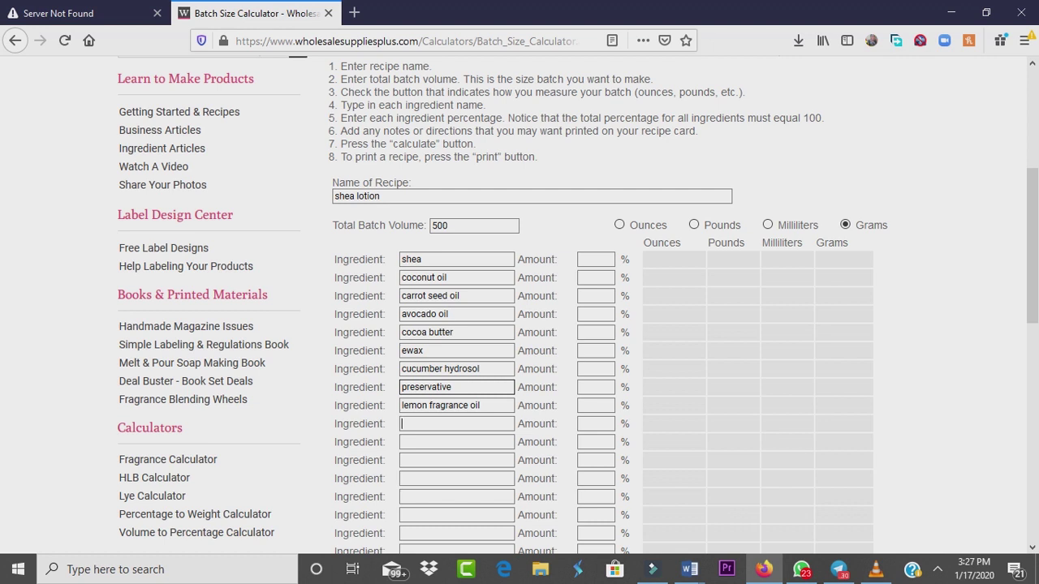
pyautogui.click(456, 423)
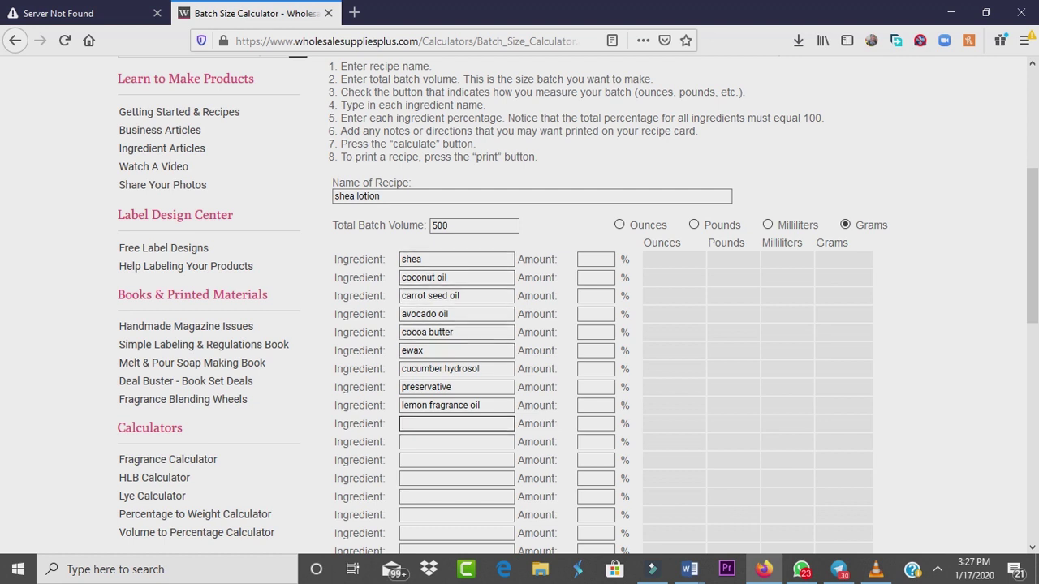
pyautogui.write('vegetable gly')
pyautogui.write('cerin')
pyautogui.click(456, 441)
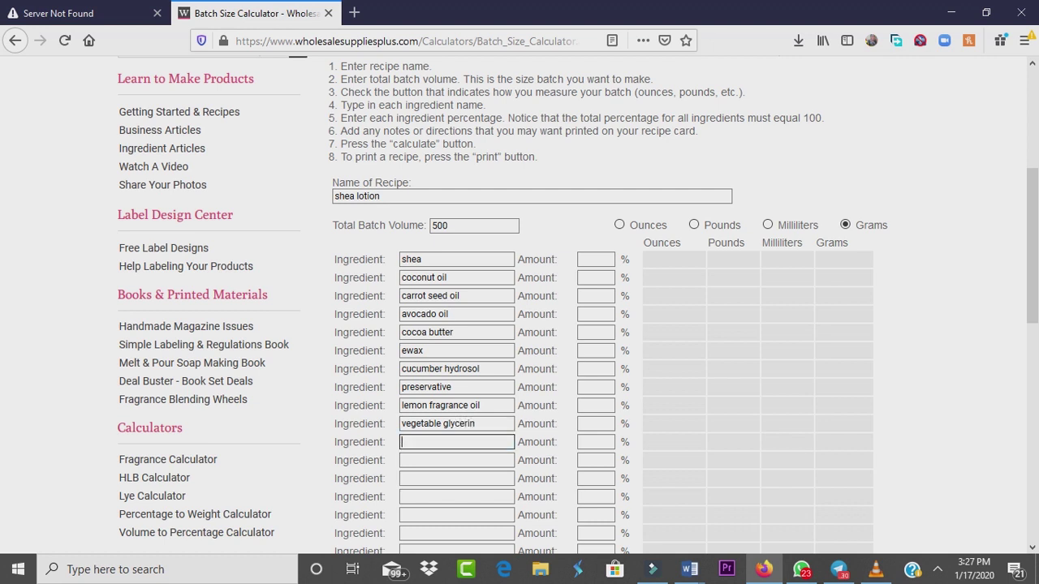
pyautogui.write('vitamin E')
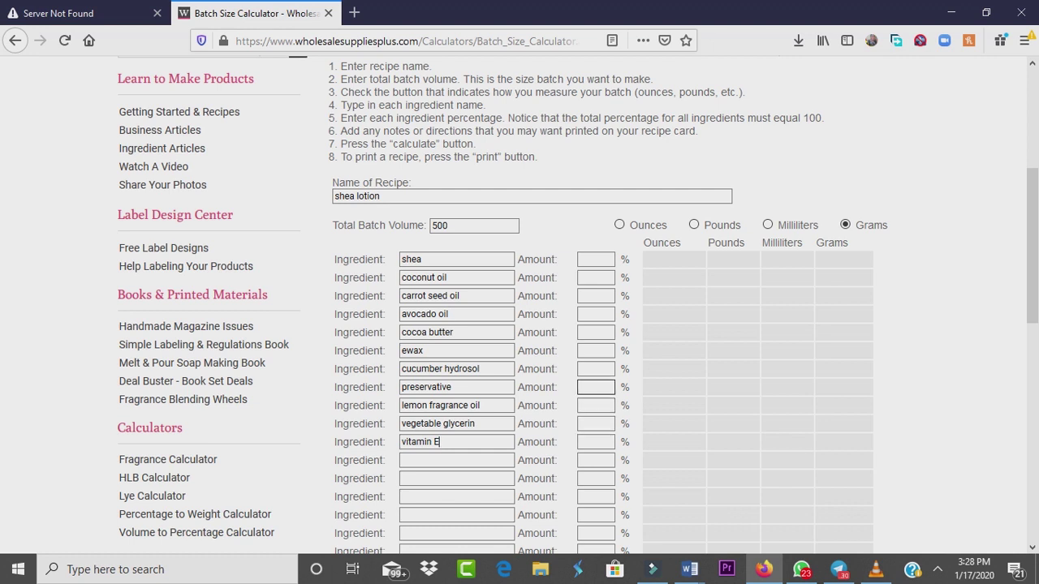
# - Set the preservative's amount to 0.5%
pyautogui.write('0.5')
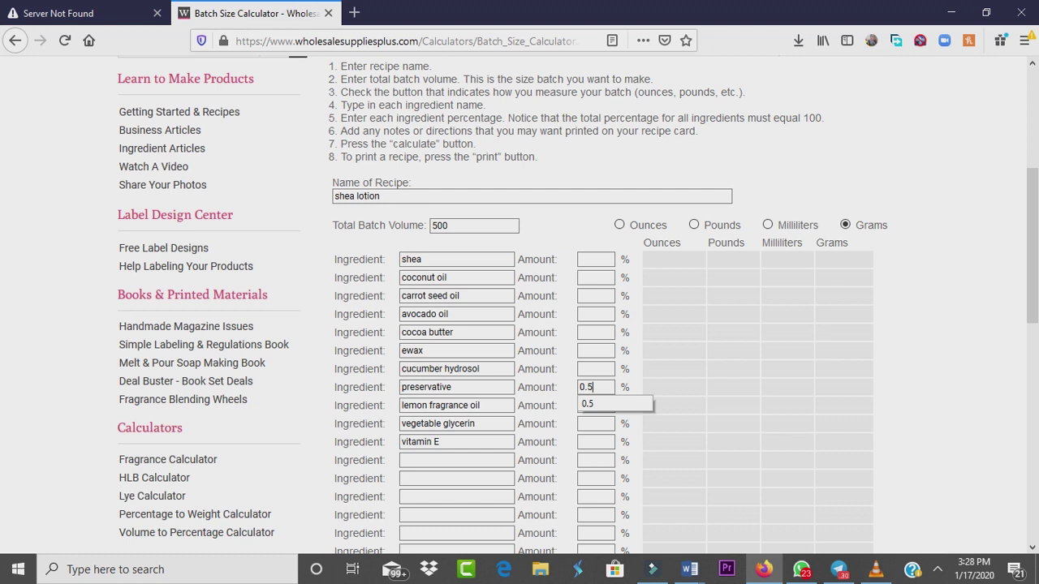
pyautogui.press('Escape')
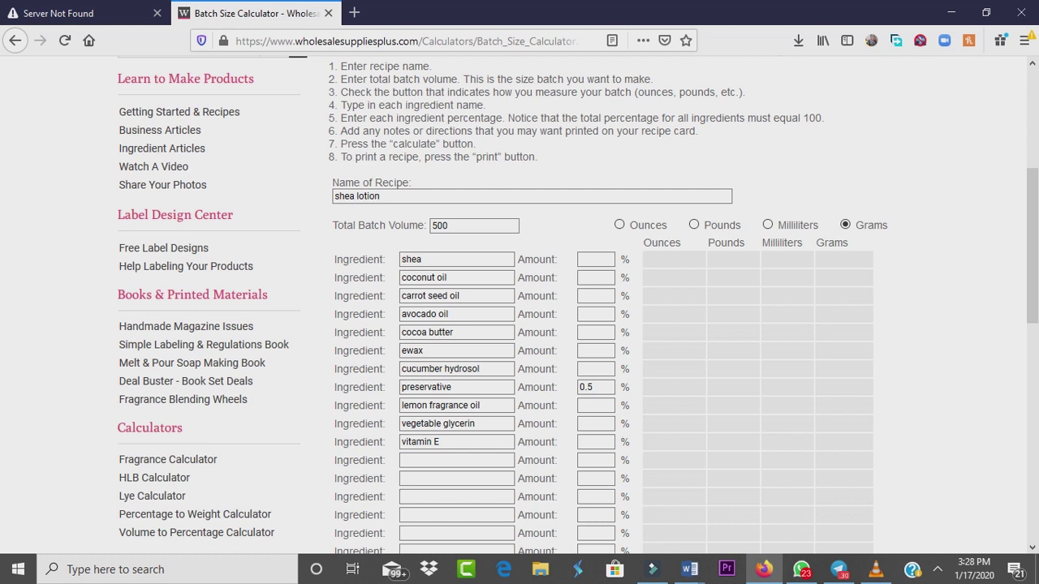
# - Set the lemon fragrance oil's amount to 0.5% and the vegetable glycerin's amount to 2%
pyautogui.click(596, 405)
pyautogui.write('0.5')
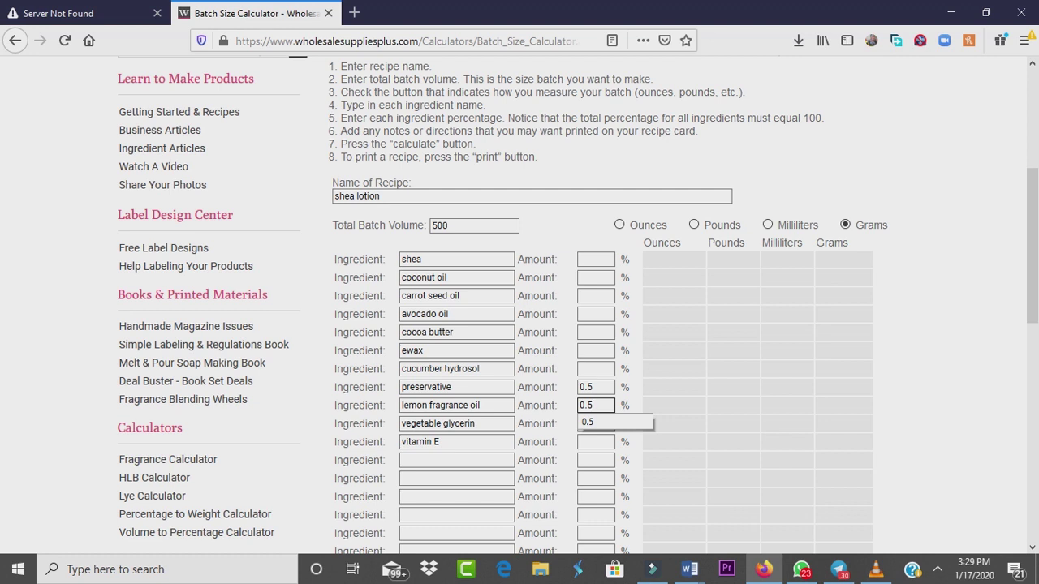
pyautogui.press('Escape')
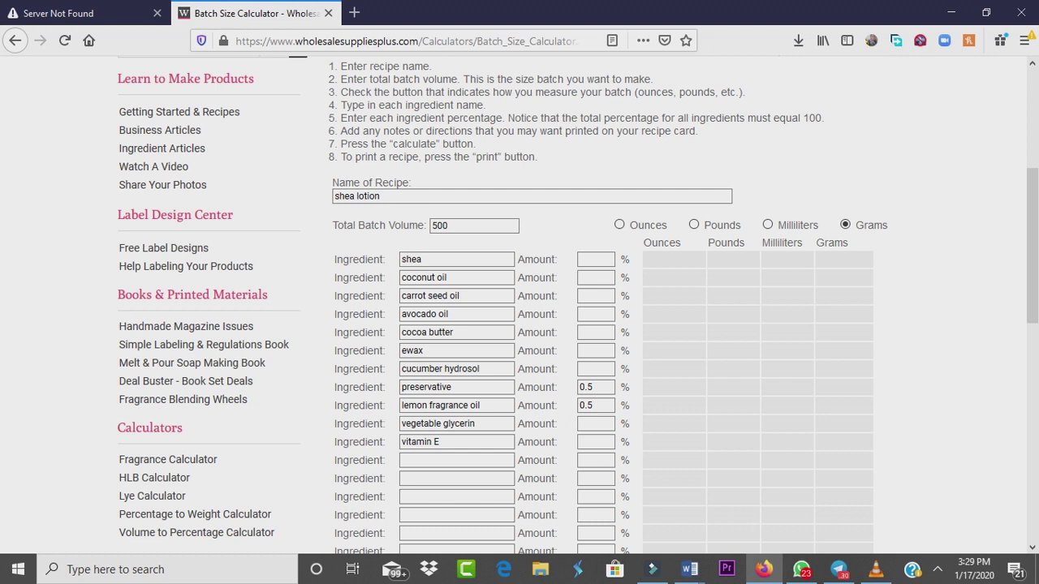
pyautogui.click(596, 423)
pyautogui.write('2')
# - Set the ewax amount to 5% and the vitamin E amount to 1%
pyautogui.click(596, 405)
pyautogui.click(596, 387)
pyautogui.click(596, 368)
pyautogui.click(596, 351)
pyautogui.write('5')
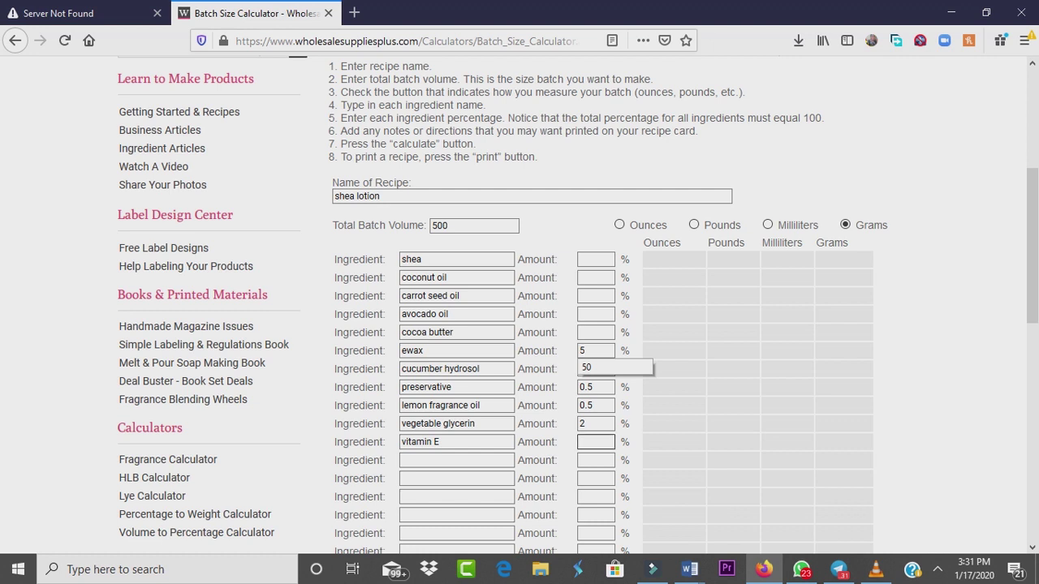
pyautogui.click(596, 441)
pyautogui.write('1')
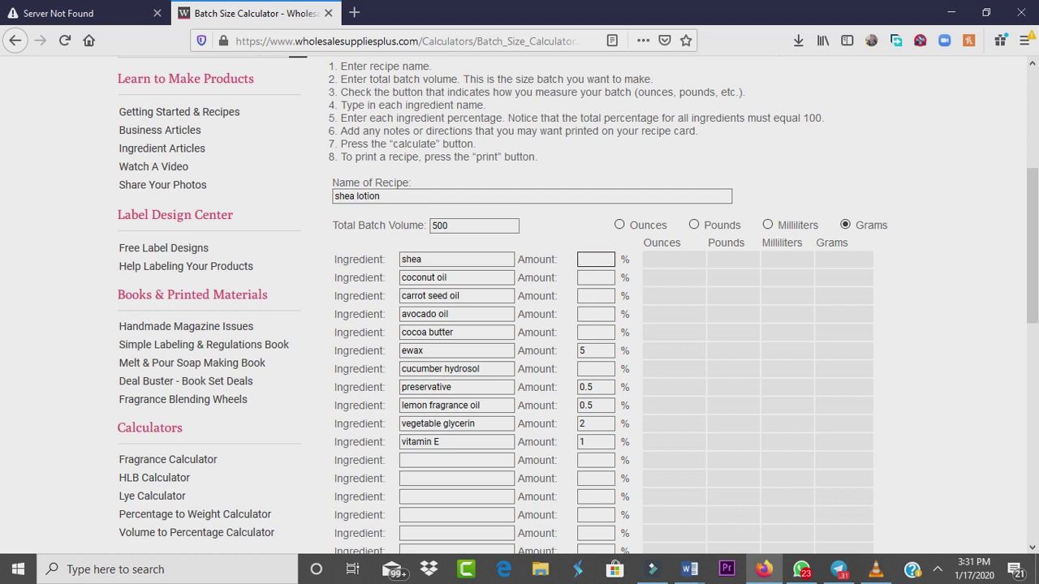
# - Set the shea amount to 15% and the coconut oil amount to 5%
pyautogui.write('1')
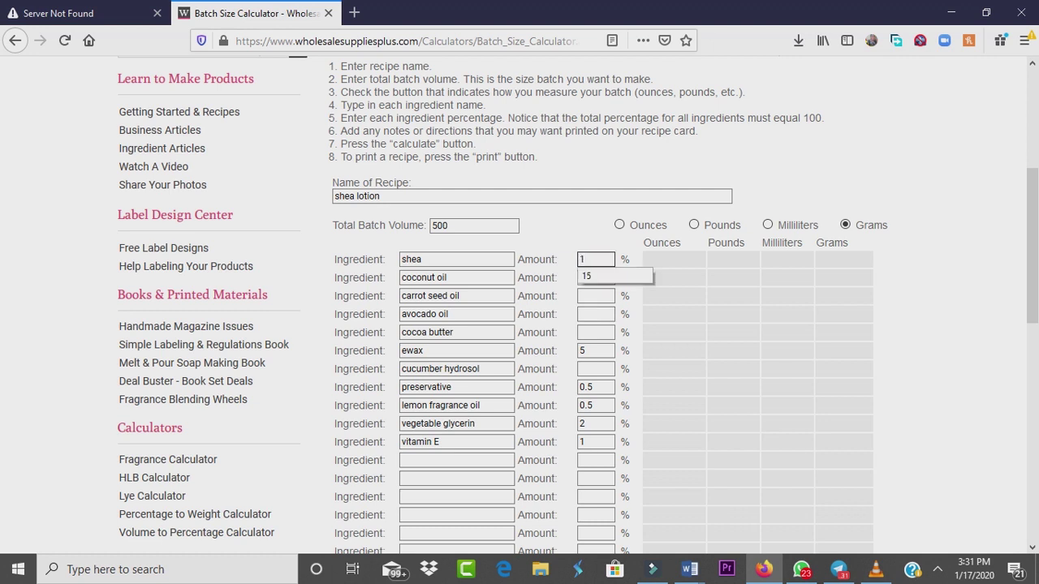
pyautogui.write('5')
pyautogui.click(596, 277)
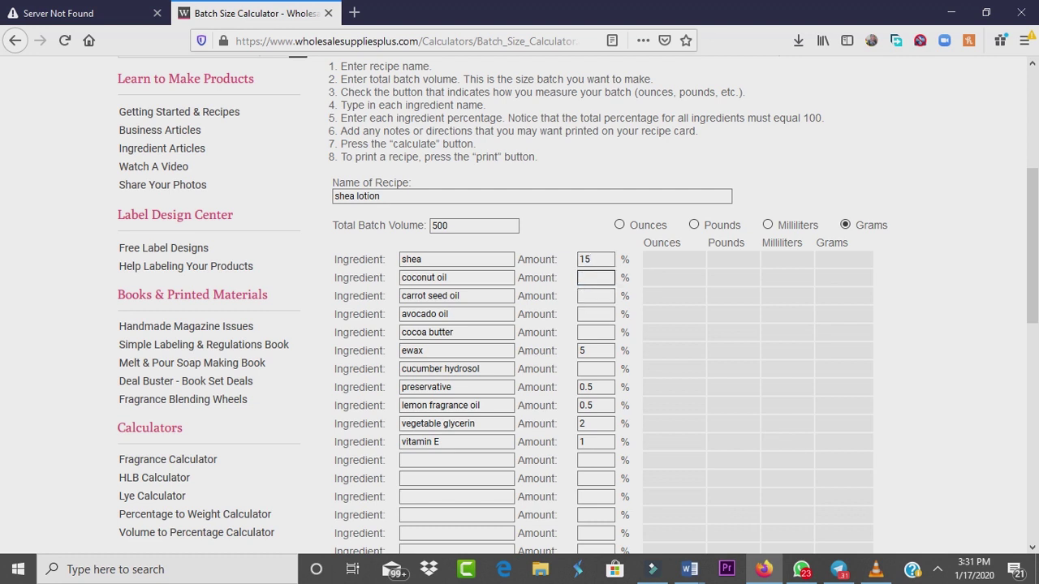
pyautogui.write('5')
# - Set the amounts of carrot seed oil, avocado oil and cocoa butter to 5% each
pyautogui.click(596, 295)
pyautogui.write('5')
pyautogui.press('Down')
pyautogui.press('Return')
pyautogui.write('5')
pyautogui.press('Down')
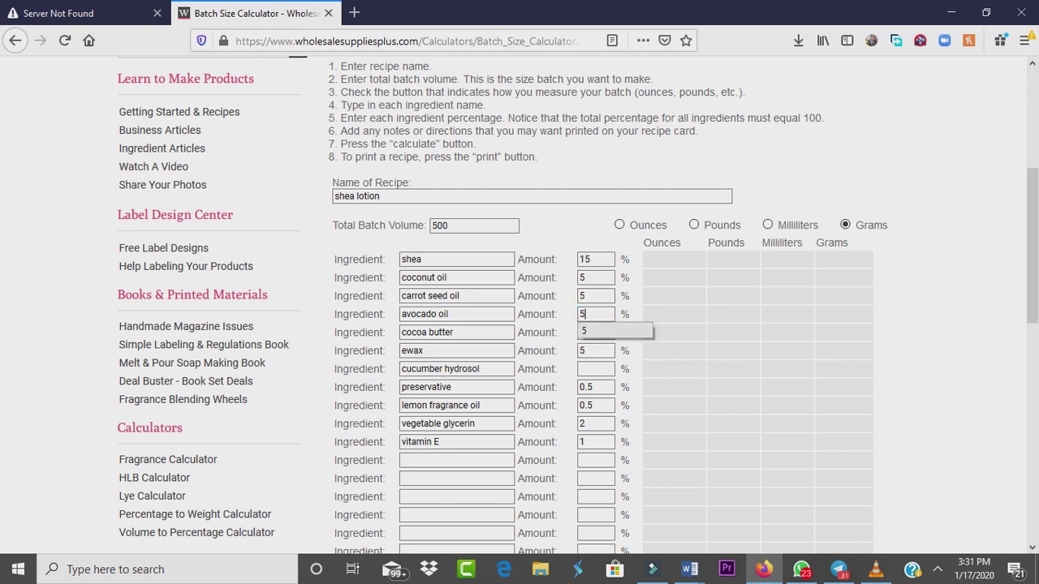
pyautogui.press('Return')
pyautogui.press('Tab')
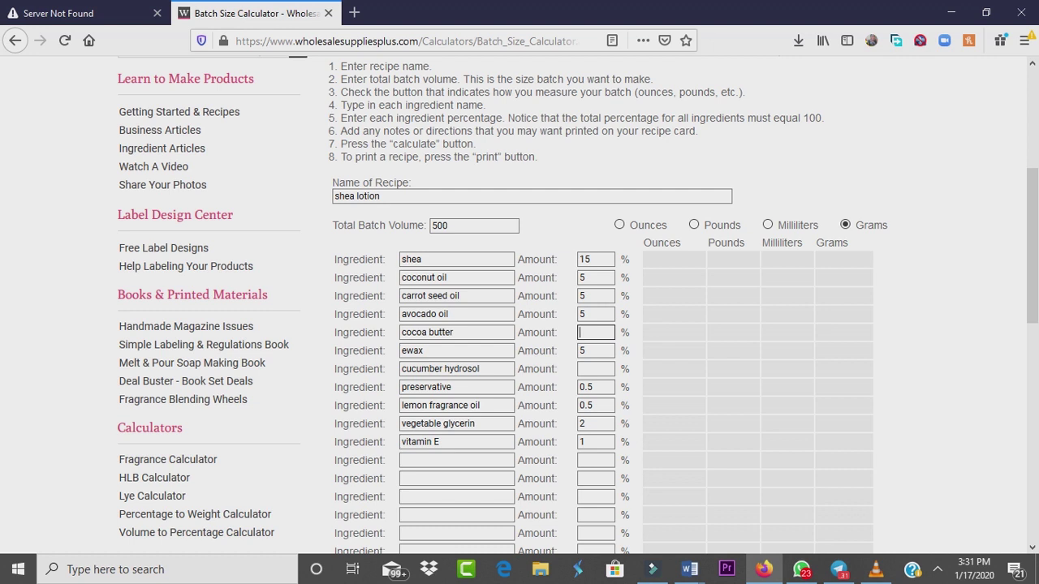
pyautogui.write('5')
# - Run the calculation with the cucumber hydrosol amount still blank to check the total percentage, and dismiss the alert
pyautogui.scroll(-5, 1033, 244)
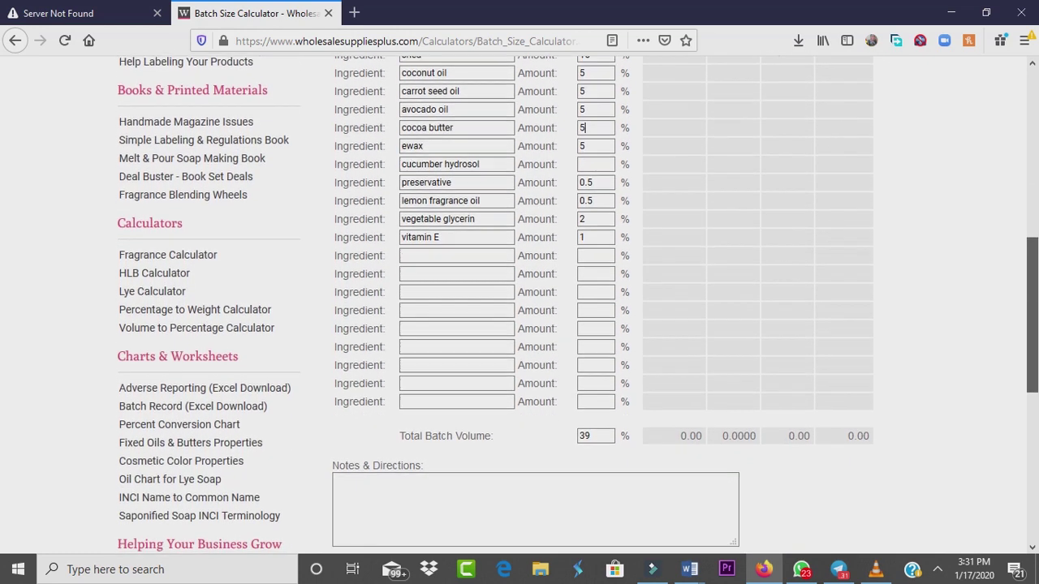
pyautogui.scroll(-2, 1032, 325)
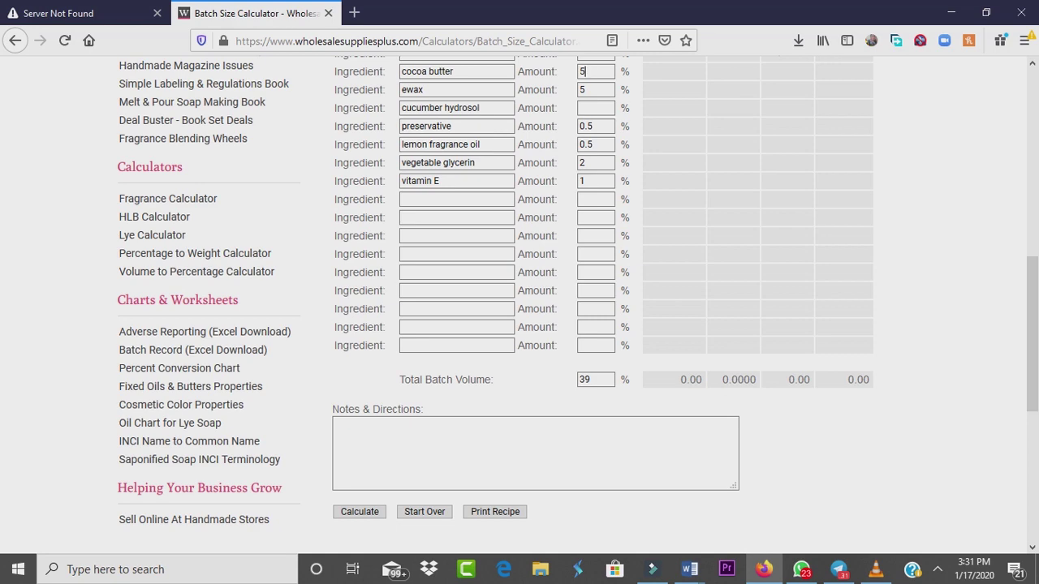
pyautogui.click(359, 511)
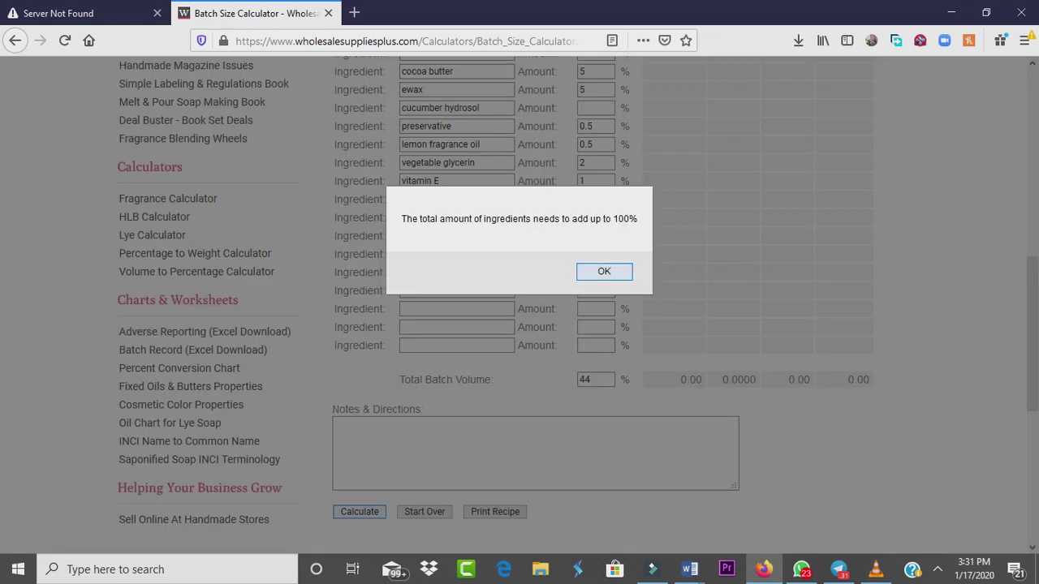
pyautogui.press('Return')
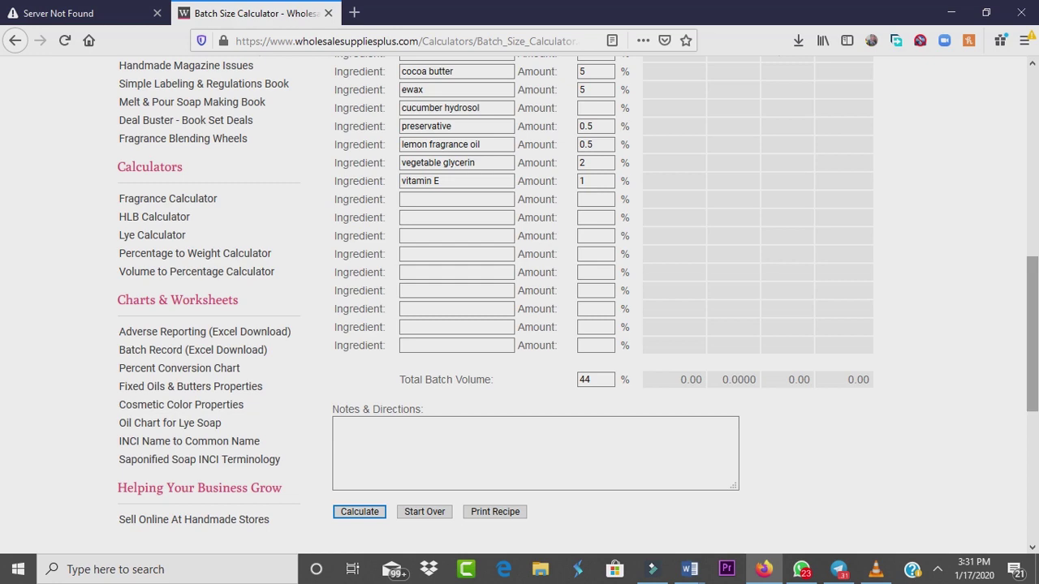
# - Set the cucumber hydrosol amount to 56% and calculate the ingredient weights
pyautogui.moveTo(1032, 333); pyautogui.dragTo(1033, 284)
pyautogui.click(596, 247)
pyautogui.write('56')
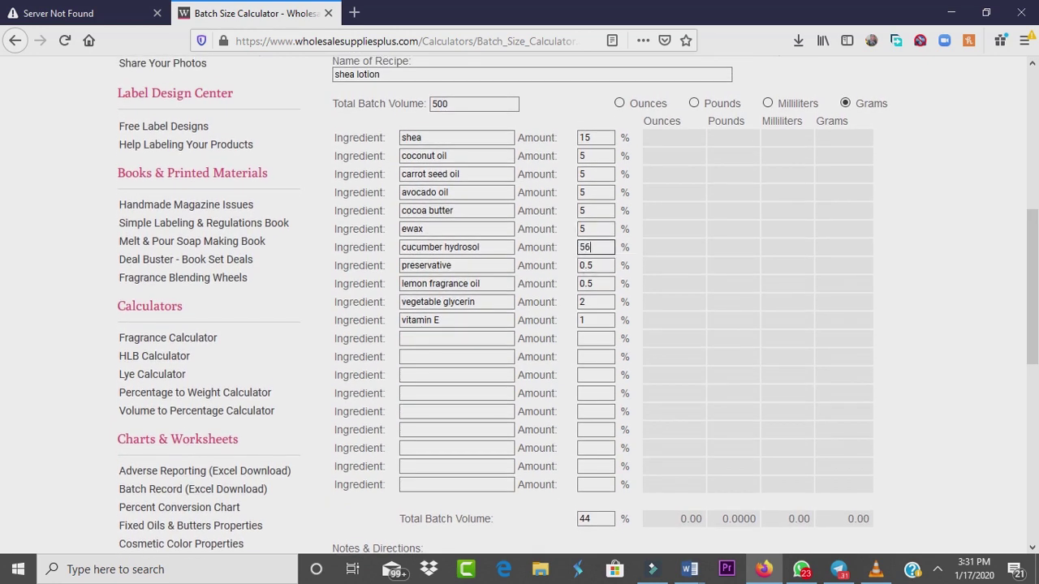
pyautogui.click(1033, 284)
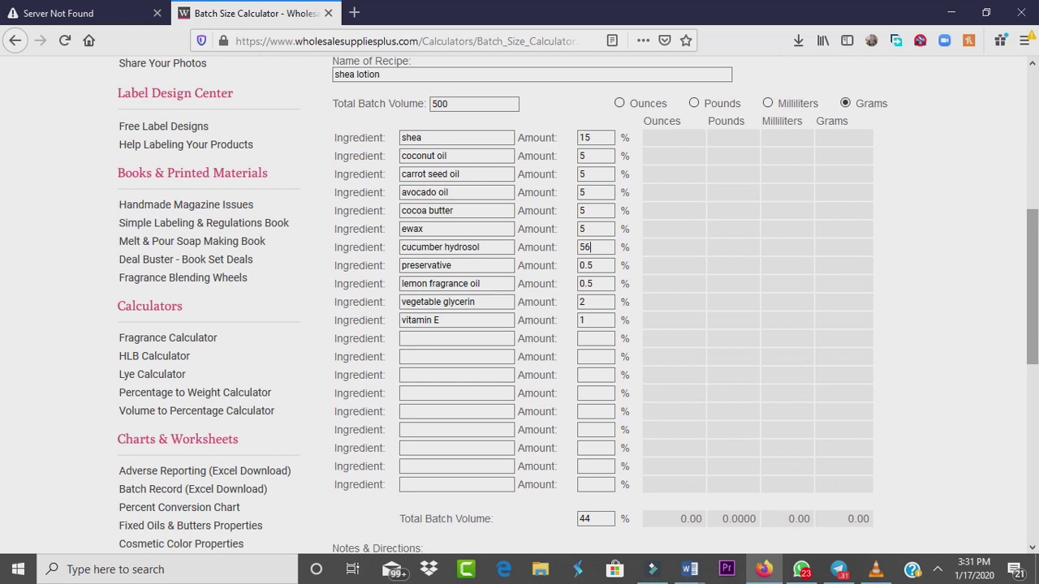
pyautogui.moveTo(1033, 284); pyautogui.dragTo(1033, 332)
pyautogui.click(360, 511)
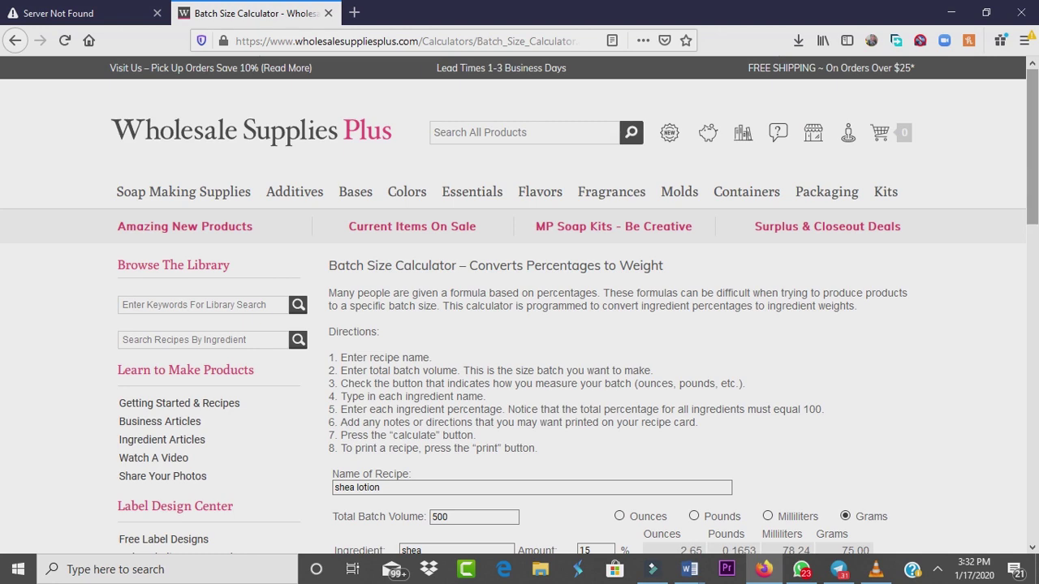
# - Review each ingredient's calculated weight in the results table, along with the batch totals and the recipe settings
pyautogui.scroll(-5, 1033, 162)
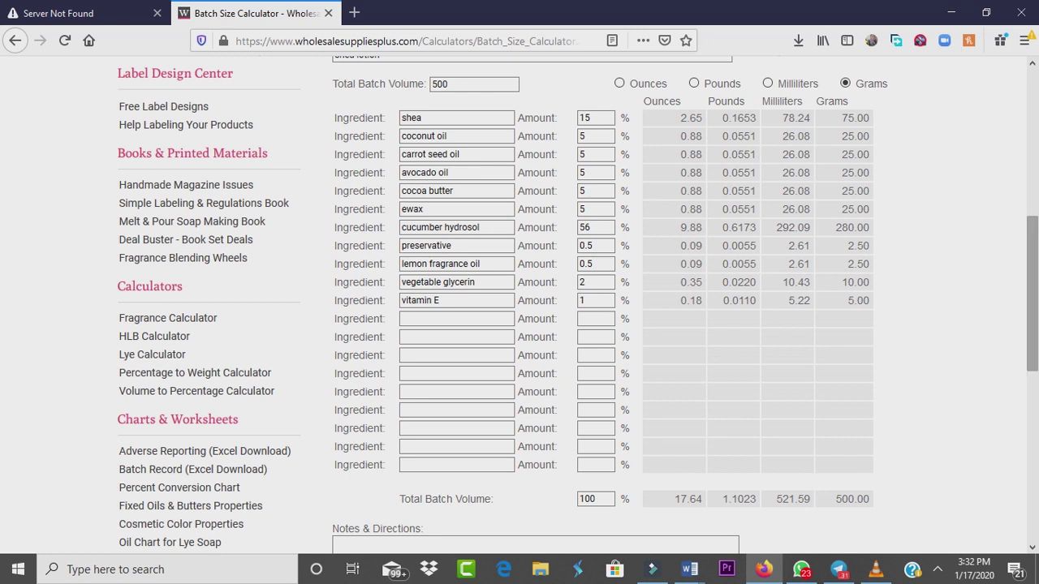
pyautogui.moveTo(1033, 292); pyautogui.dragTo(1032, 284)
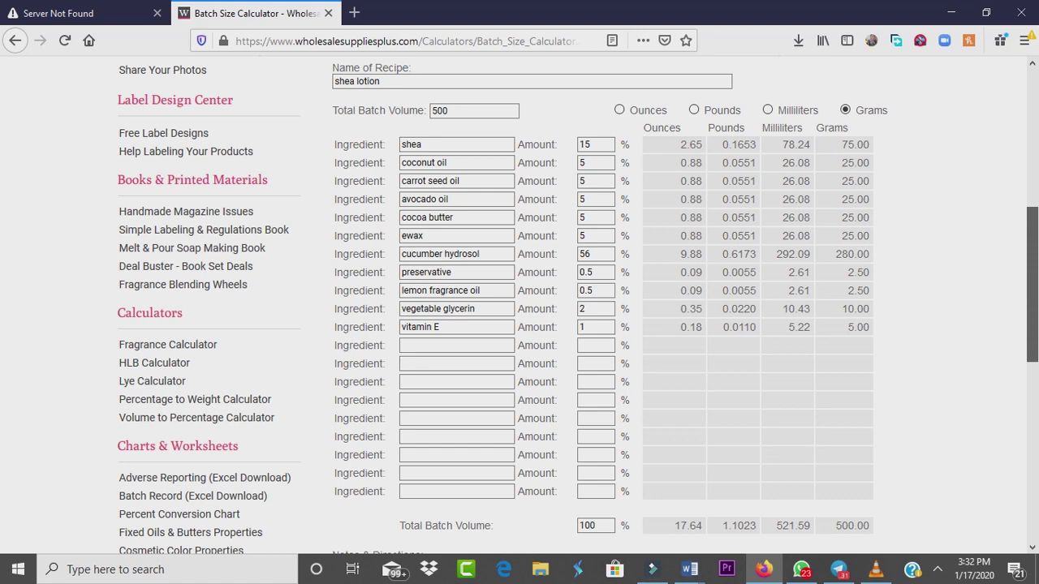
pyautogui.moveTo(1032, 284); pyautogui.dragTo(1032, 294)
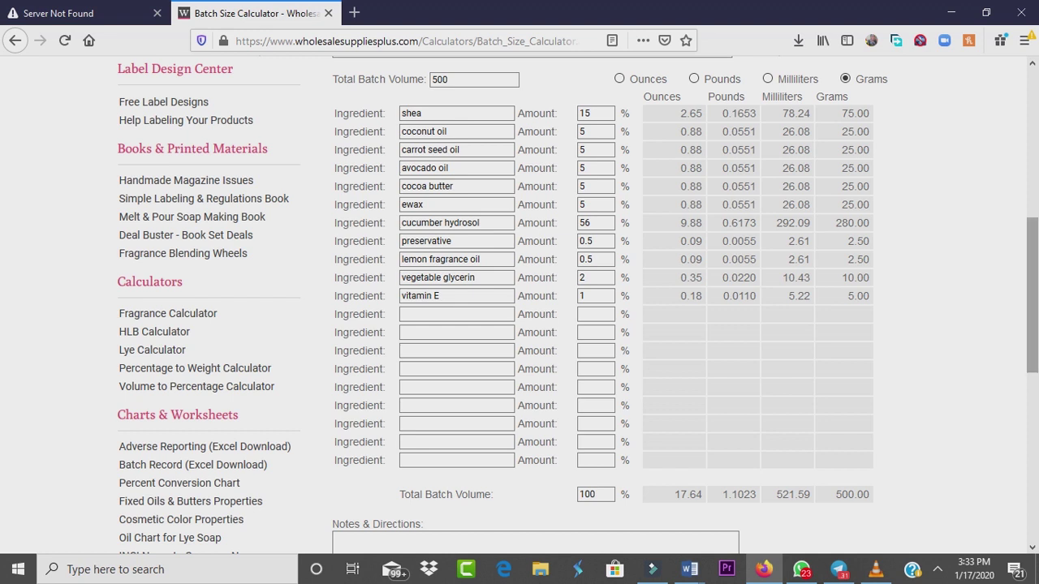
pyautogui.scroll(-1, 578, 305)
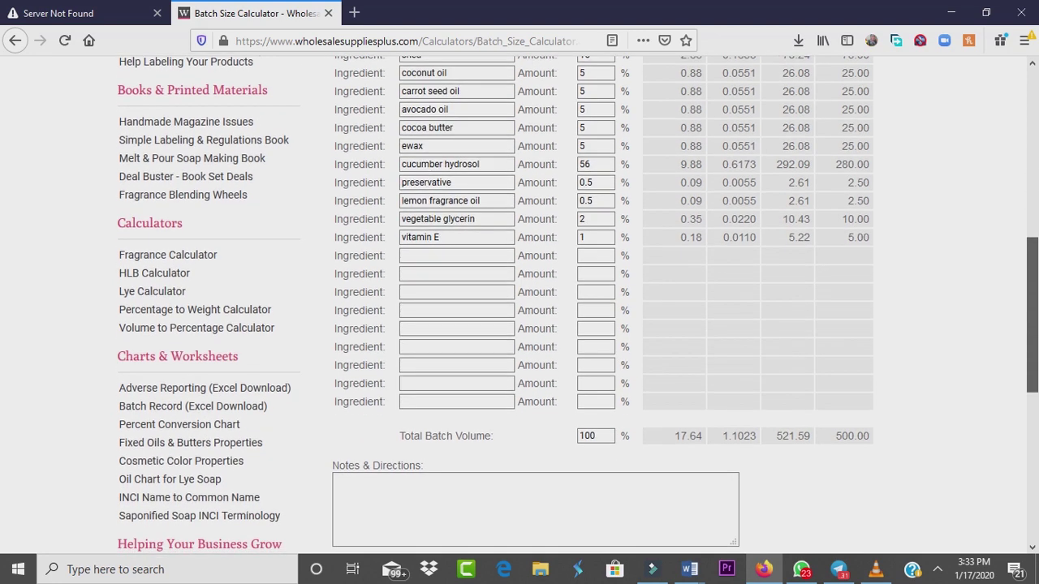
pyautogui.scroll(2, 578, 305)
pyautogui.scroll(1, 578, 306)
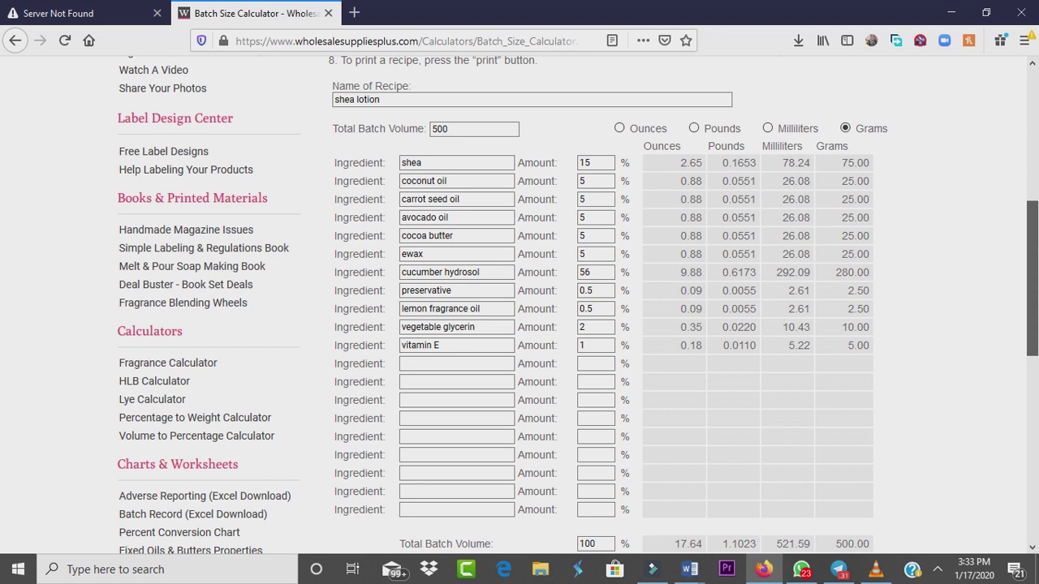
pyautogui.scroll(3, 578, 305)
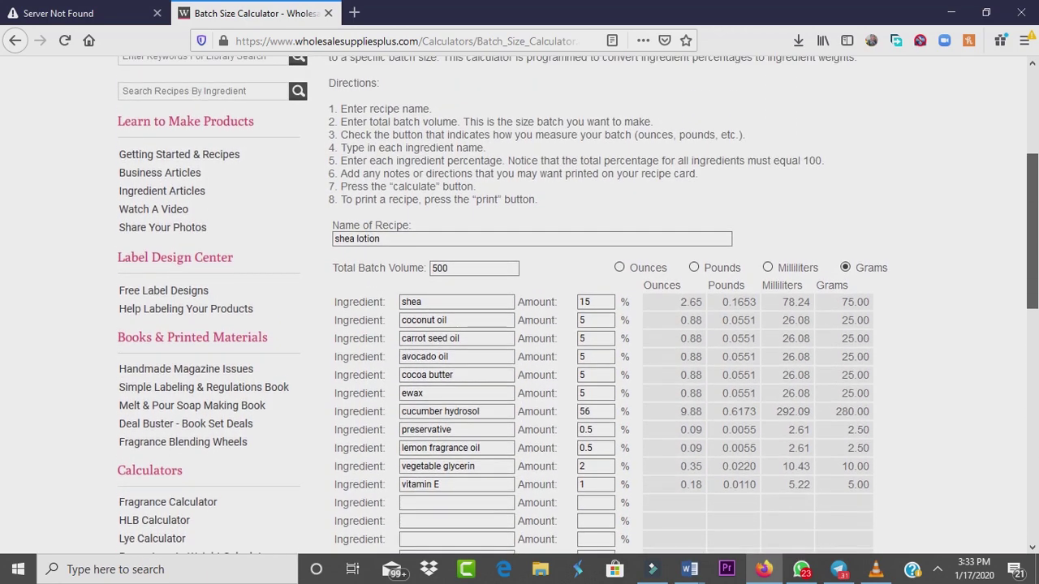
pyautogui.scroll(-3, 577, 306)
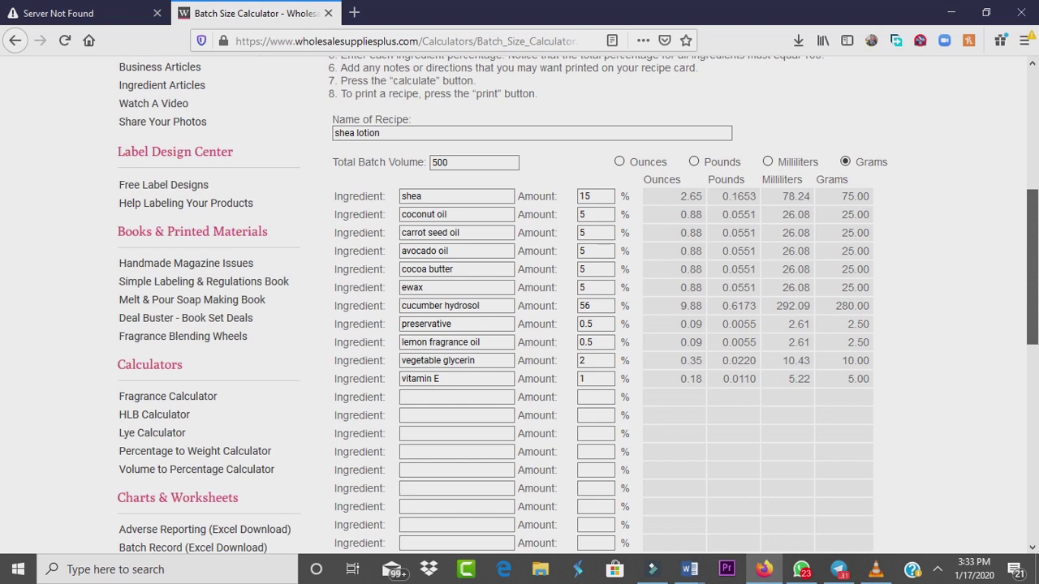
pyautogui.scroll(-2, 578, 306)
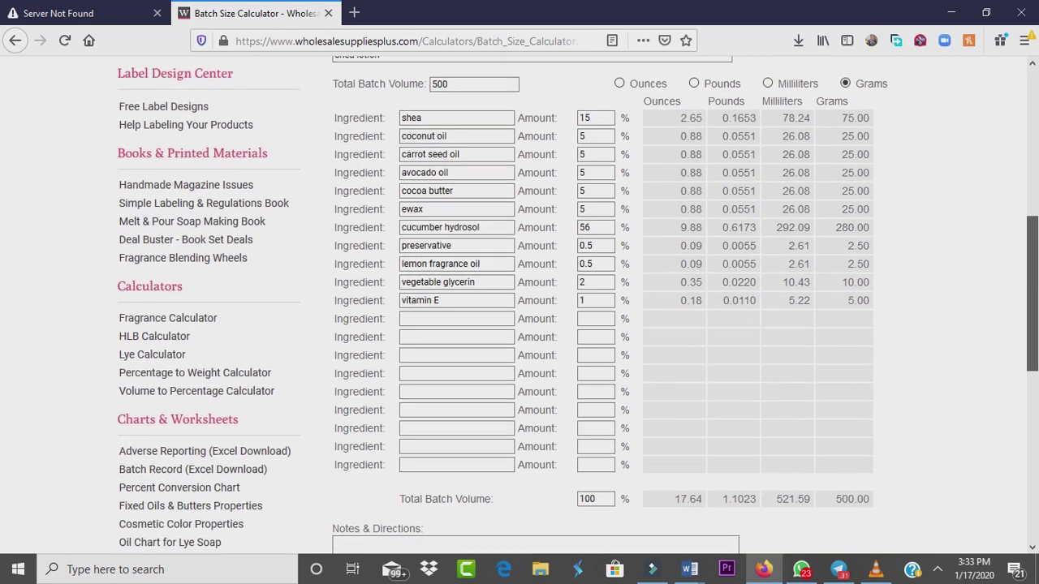
pyautogui.scroll(-2, 578, 305)
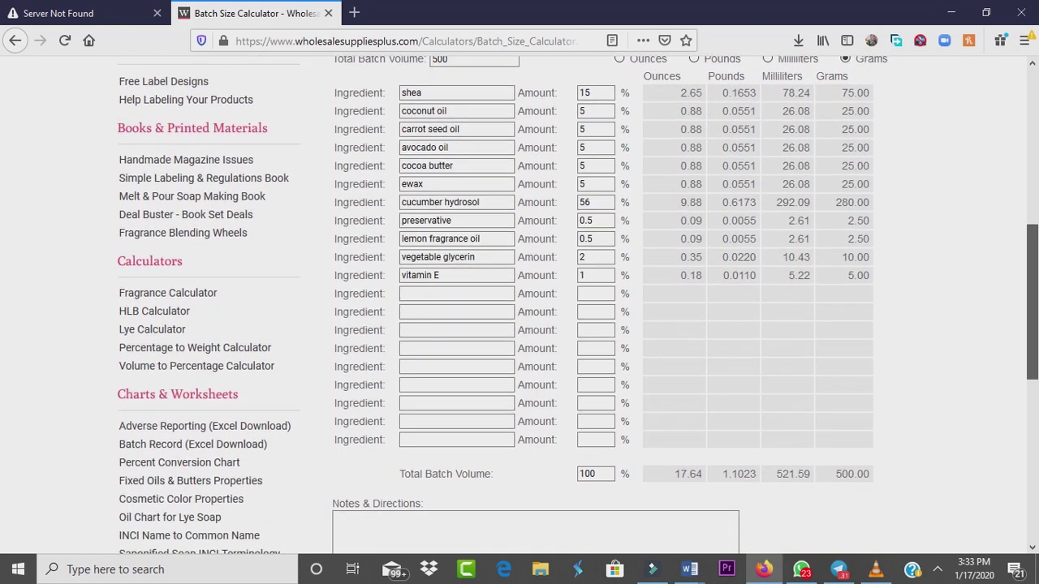
pyautogui.scroll(-2, 577, 305)
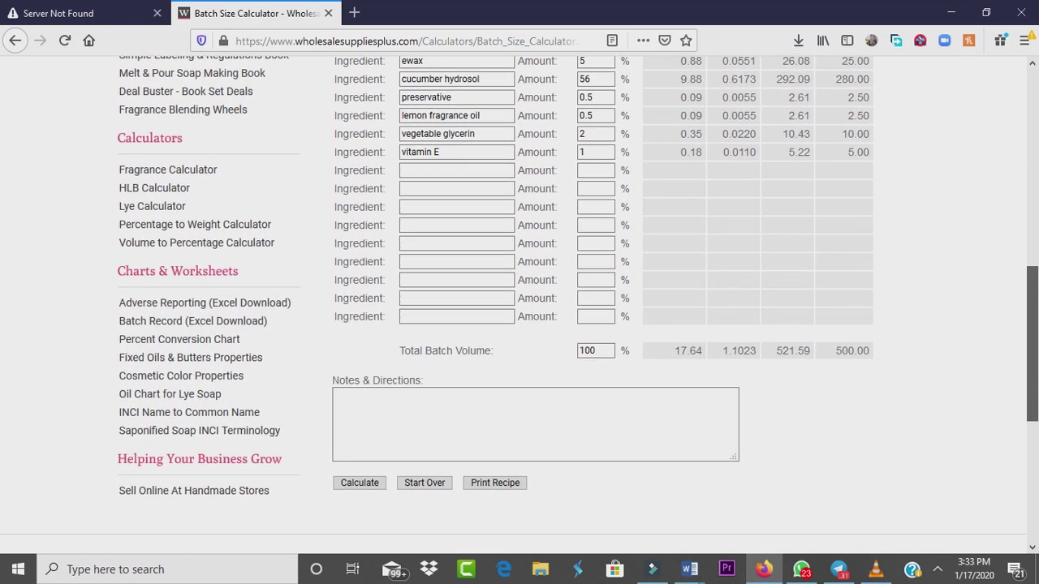
pyautogui.scroll(3, 520, 306)
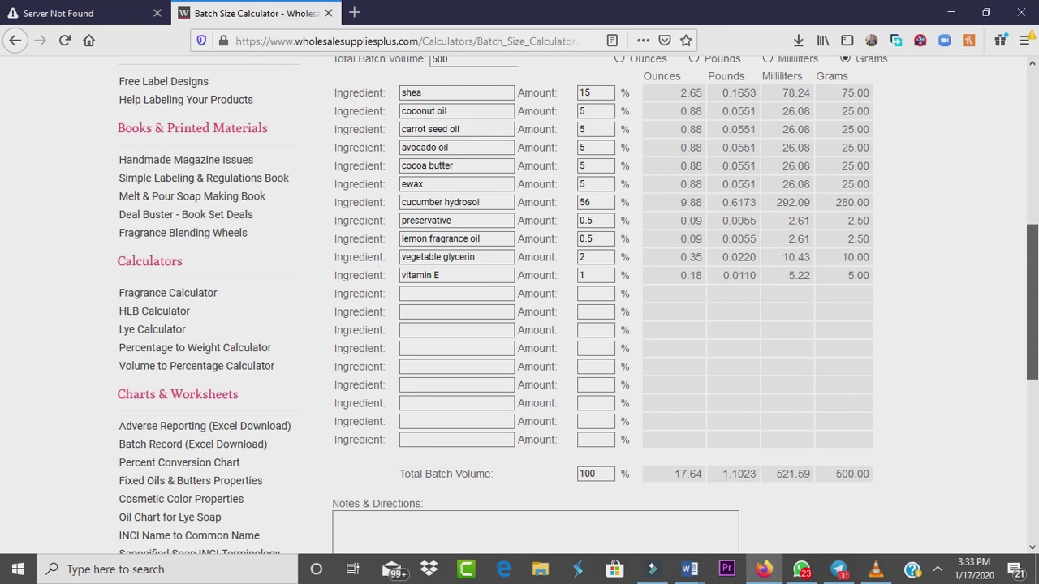
pyautogui.scroll(-3, 519, 305)
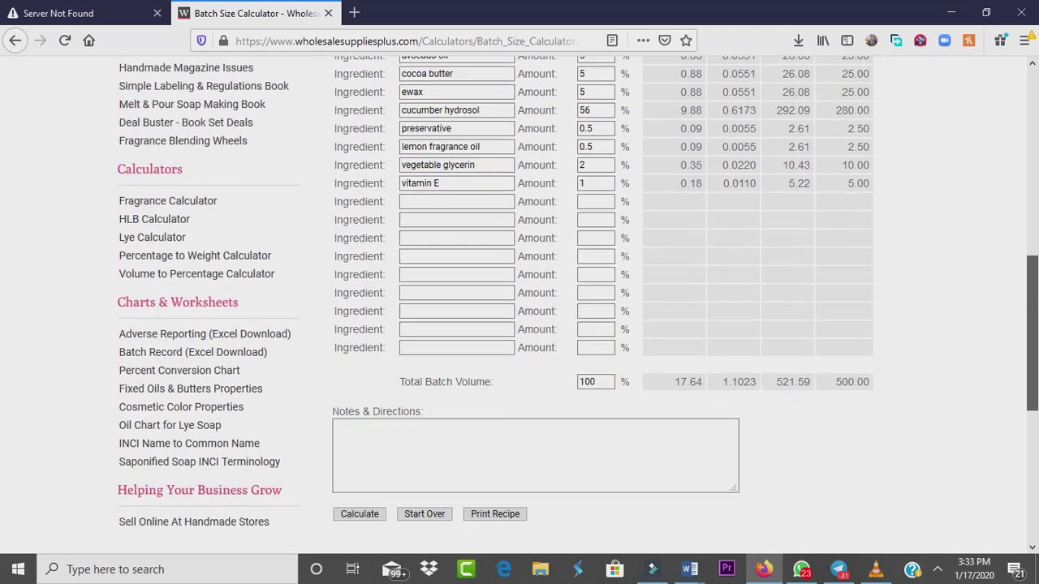
pyautogui.scroll(-2, 520, 305)
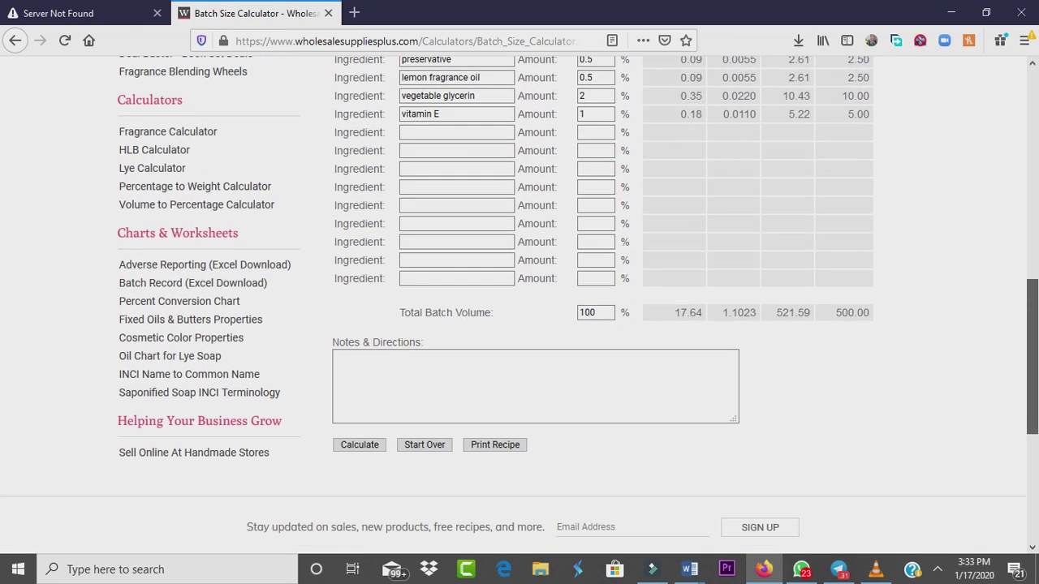
pyautogui.scroll(8, 519, 305)
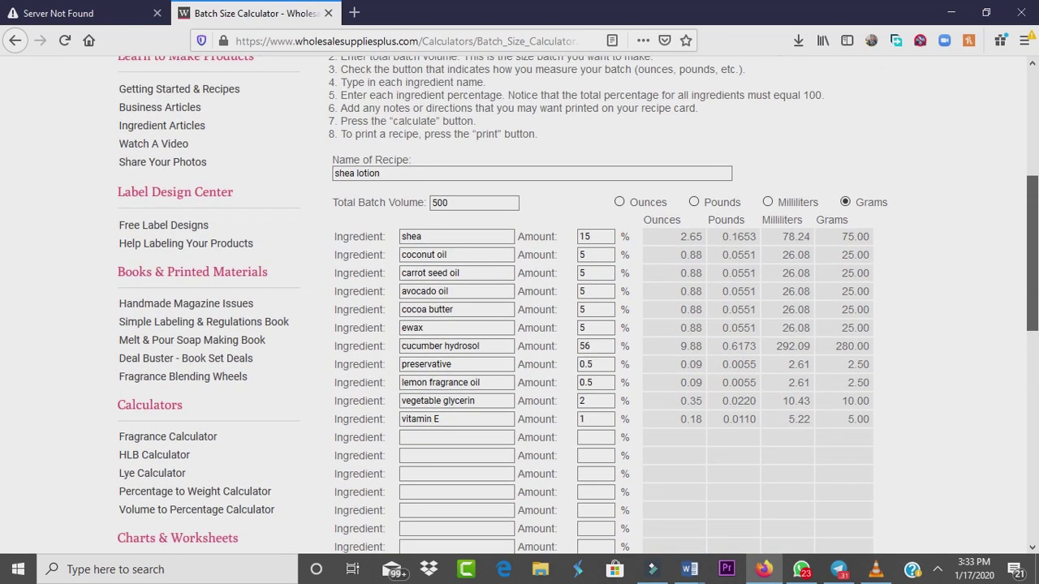
pyautogui.scroll(-2, 519, 305)
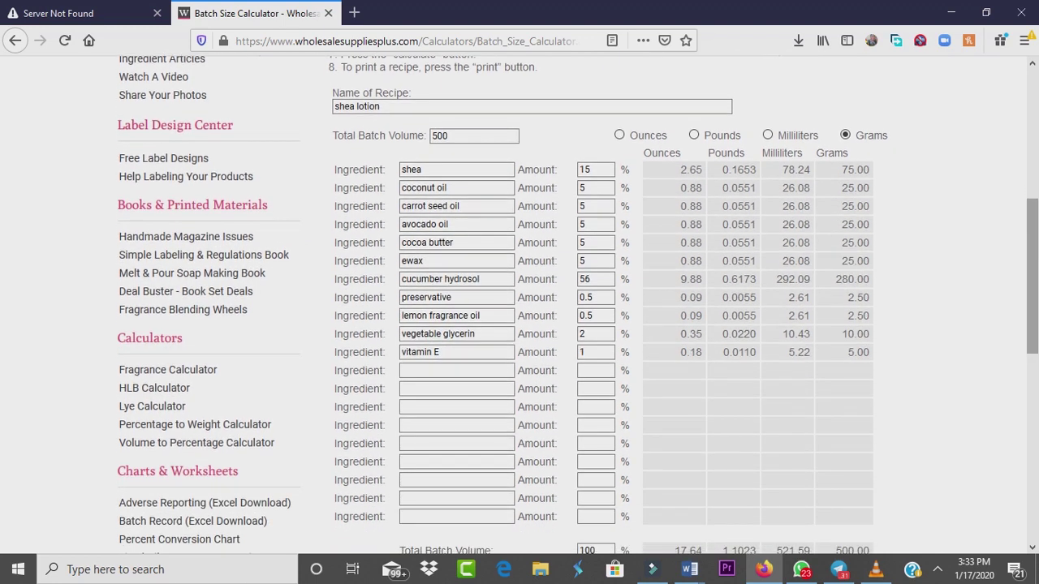
pyautogui.scroll(-1, 519, 305)
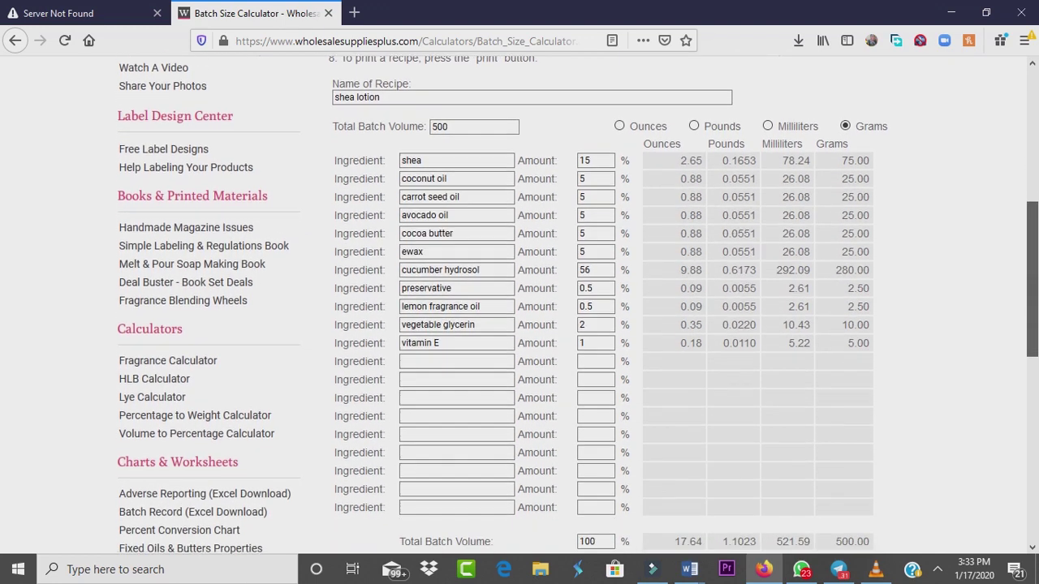